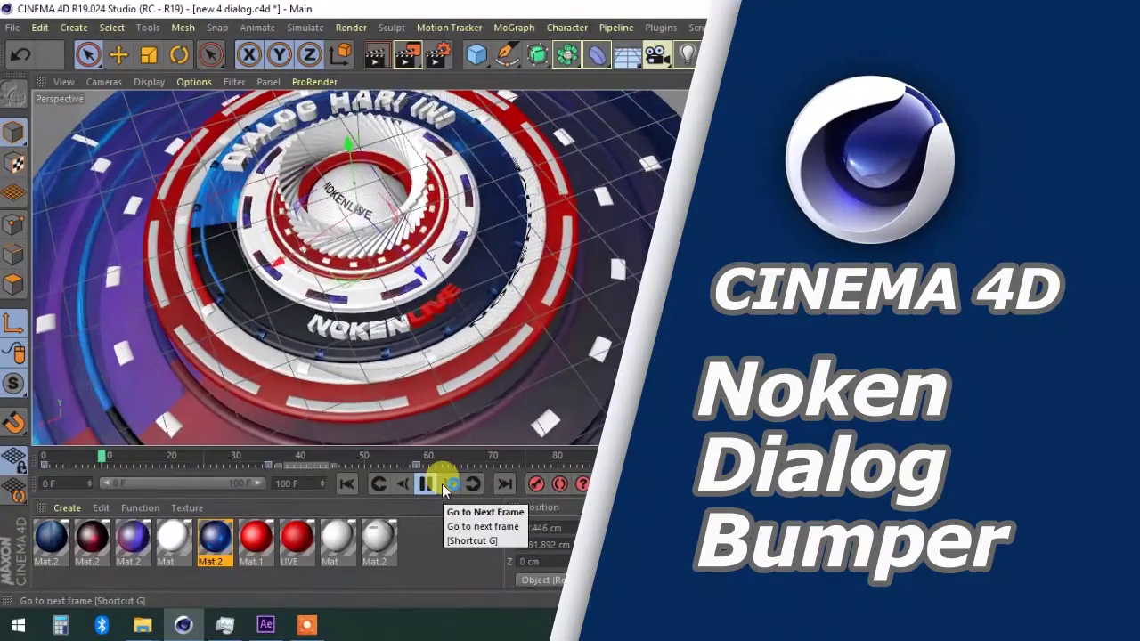
# Stop playback, go to frame 100 and render a preview of the DIALOG HARI INI close-up
pyautogui.click(425, 484)
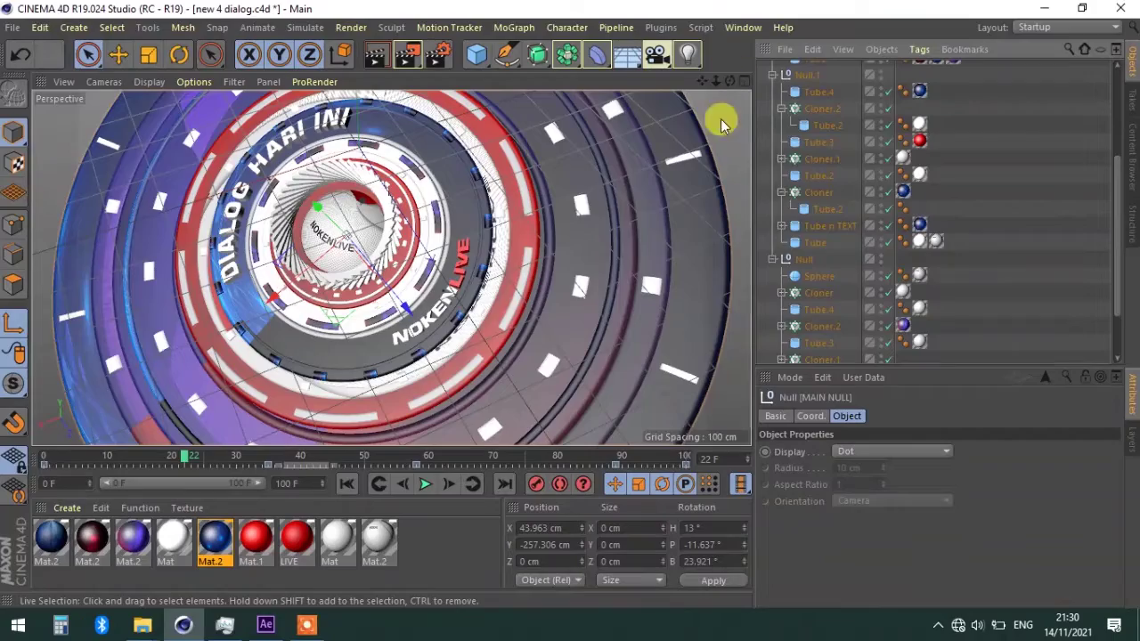
pyautogui.moveTo(715, 81); pyautogui.dragTo(726, 93)
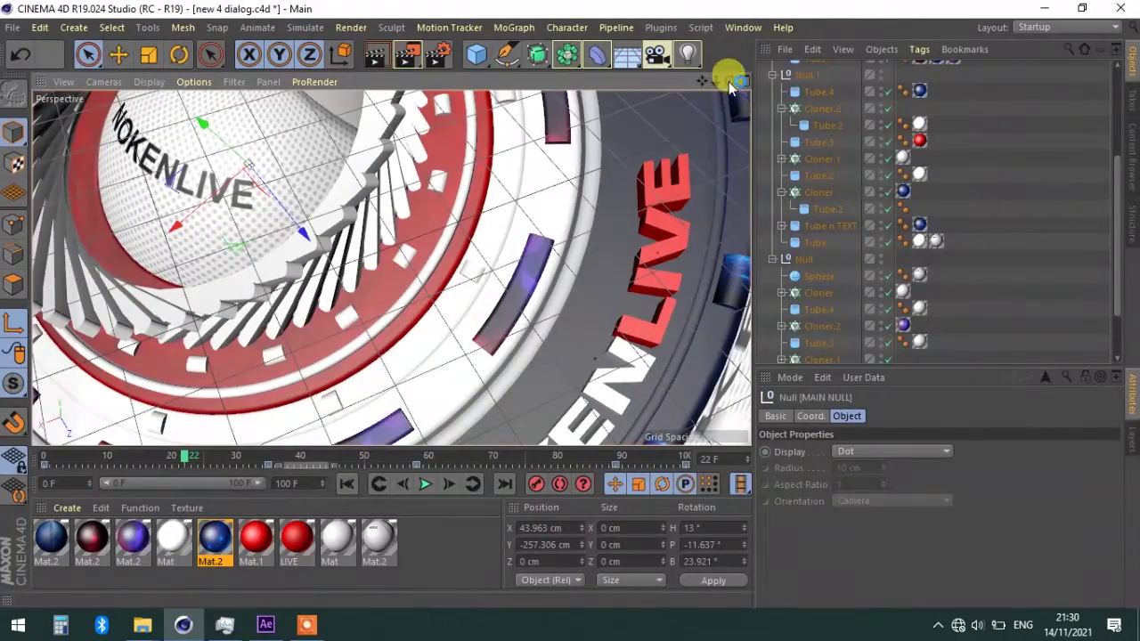
pyautogui.moveTo(448, 459); pyautogui.dragTo(545, 459)
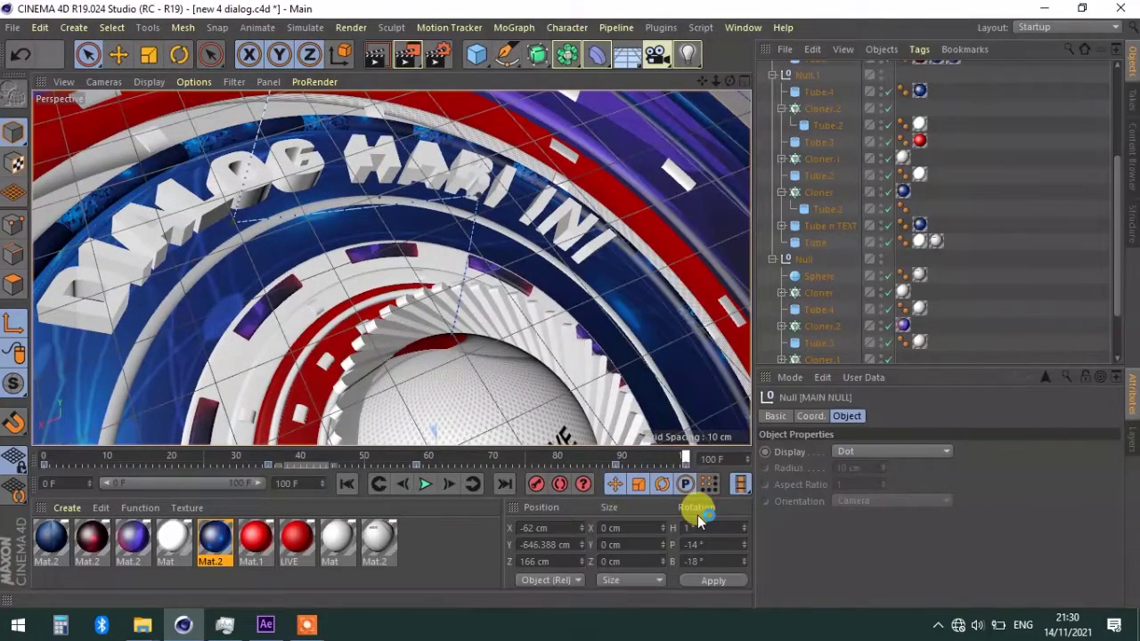
pyautogui.click(374, 54)
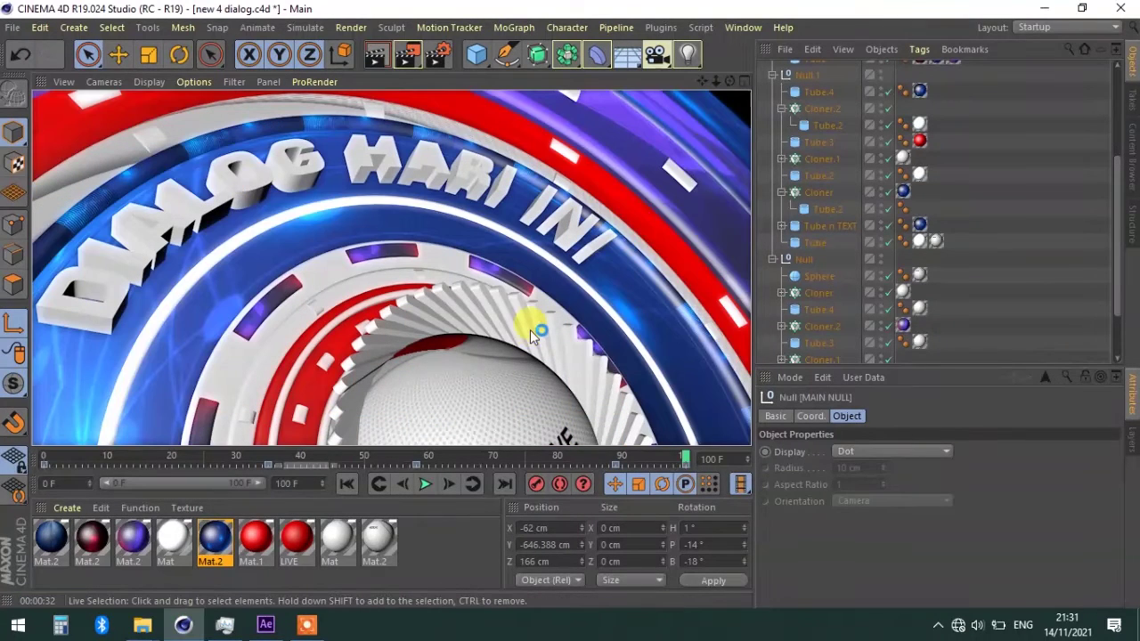
# Expand Tube n TEXT and select the Null dialog text group inside DIALOG
pyautogui.click(485, 245)
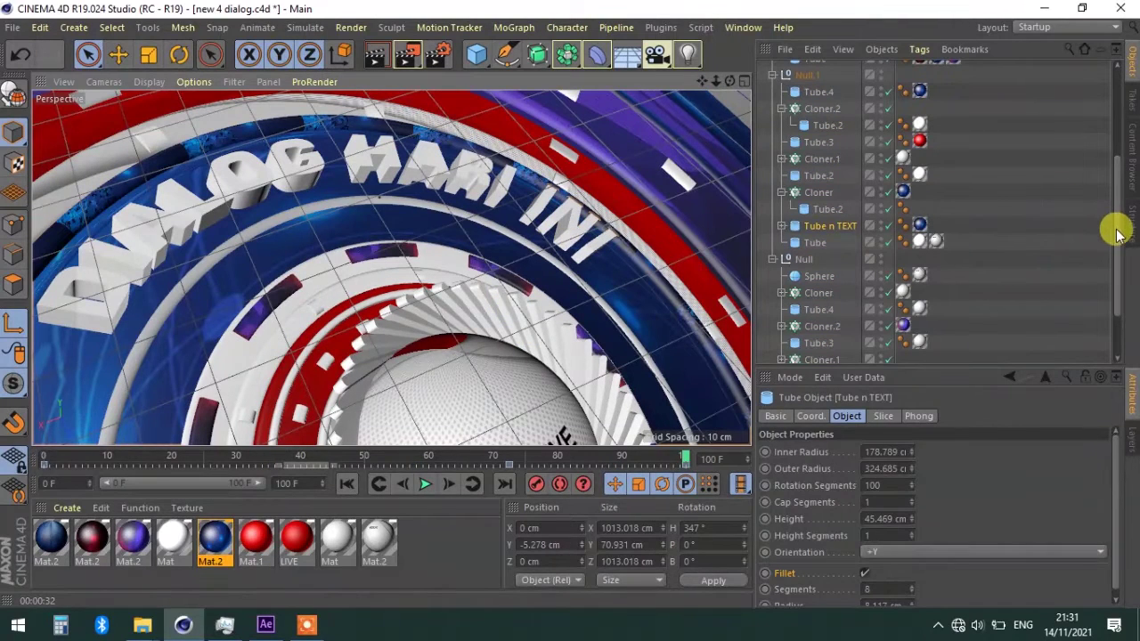
pyautogui.scroll(-3, 1119, 254)
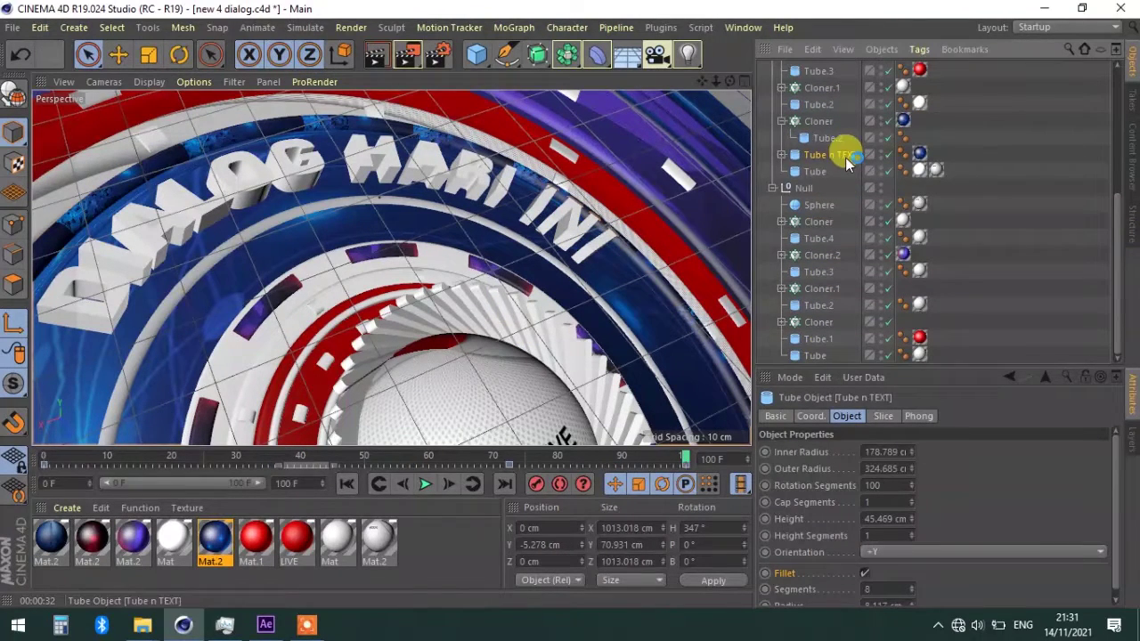
pyautogui.scroll(7, 927, 259)
pyautogui.click(789, 323)
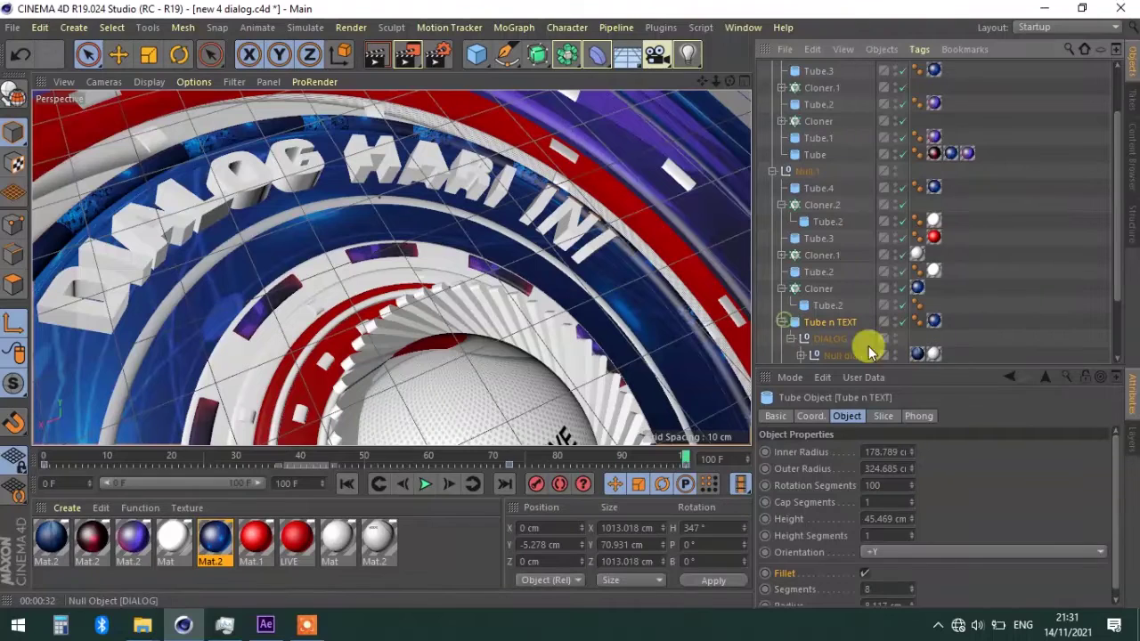
pyautogui.moveTo(1114, 244); pyautogui.dragTo(1119, 311)
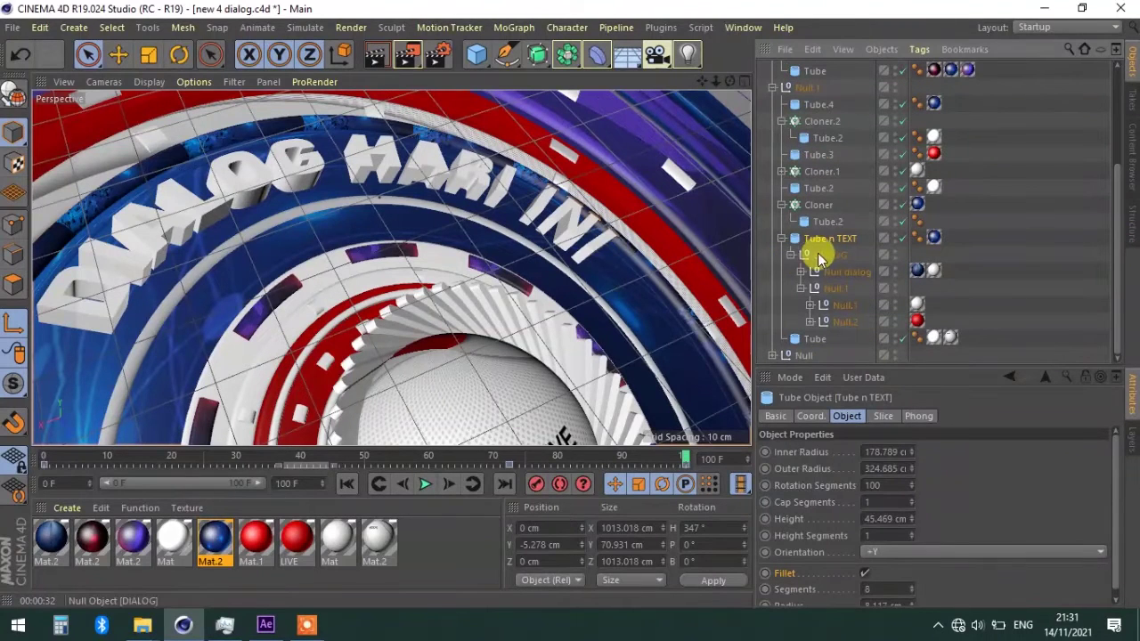
pyautogui.click(843, 273)
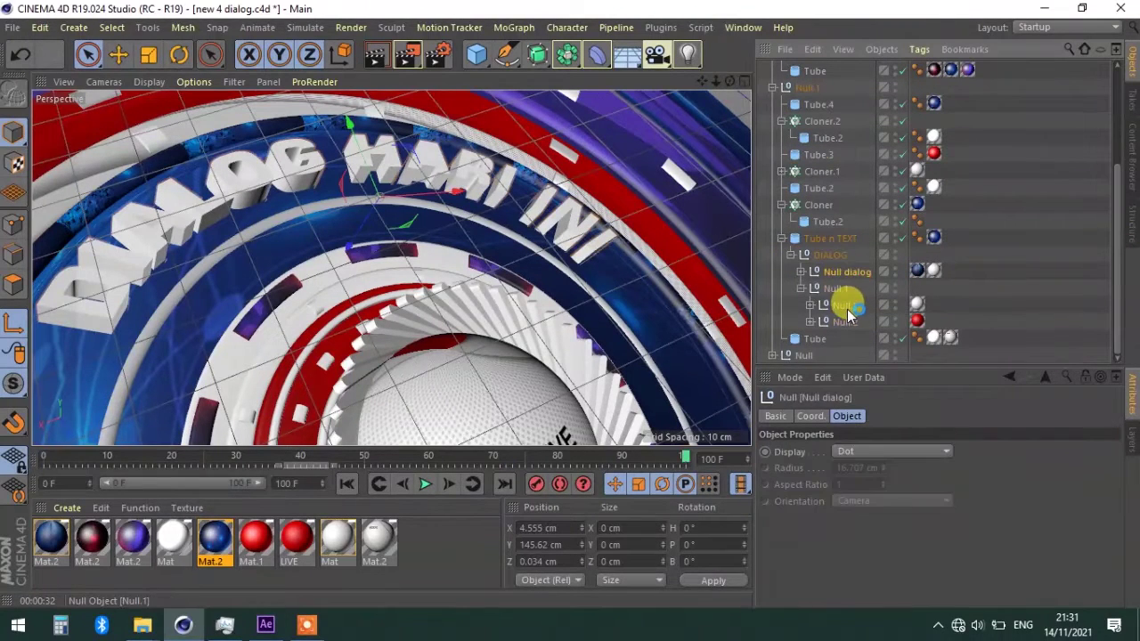
pyautogui.click(801, 271)
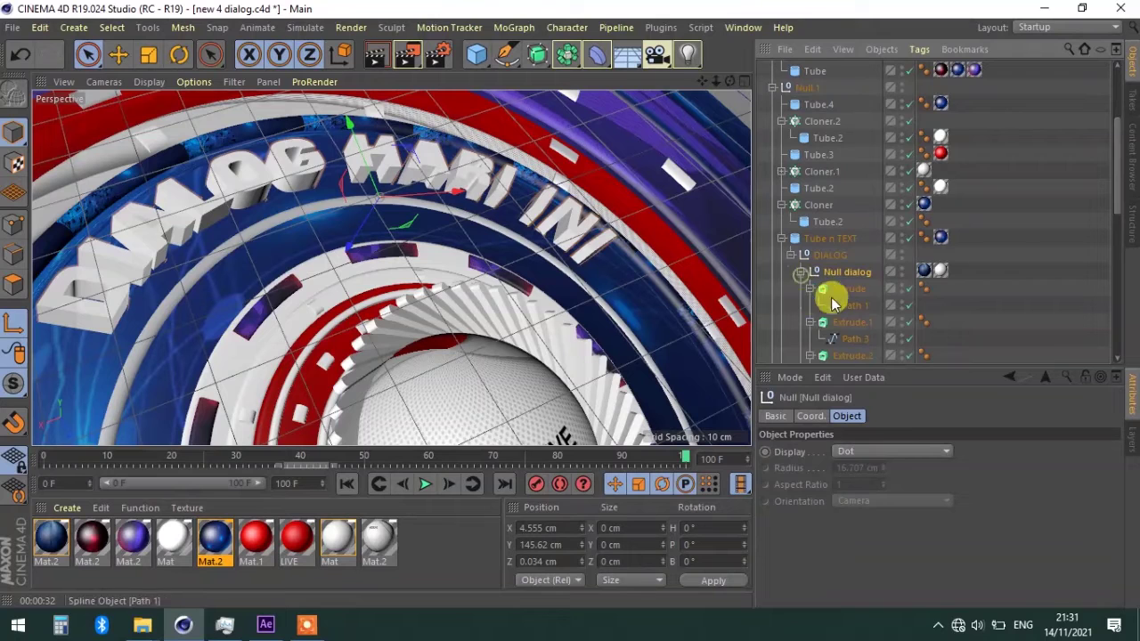
pyautogui.click(800, 272)
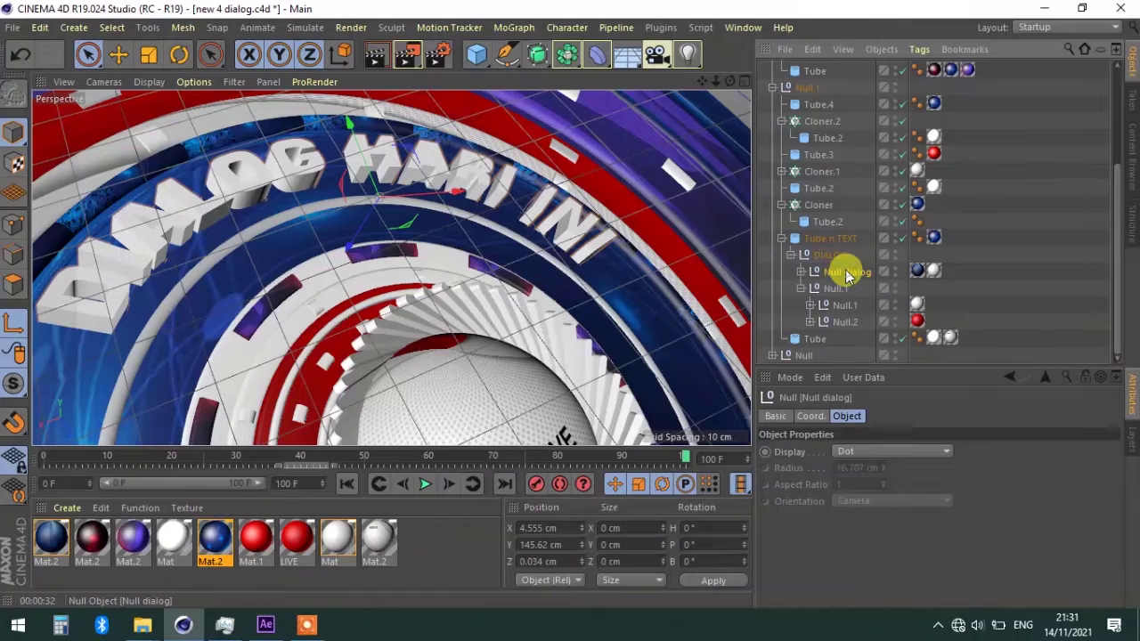
# Ctrl-drag a copy of Null dialog into MAIN NULL beside Null.2 and Null.1
pyautogui.moveTo(845, 269); pyautogui.dragTo(847, 196)
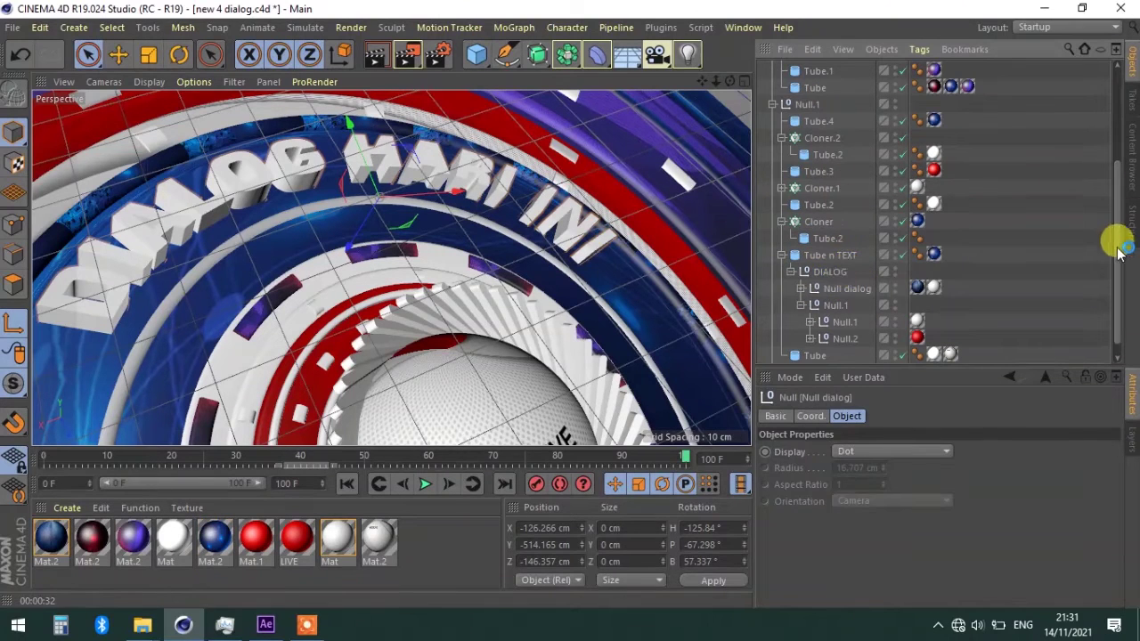
pyautogui.moveTo(1119, 241); pyautogui.dragTo(1119, 114)
pyautogui.click(764, 86)
pyautogui.click(766, 88)
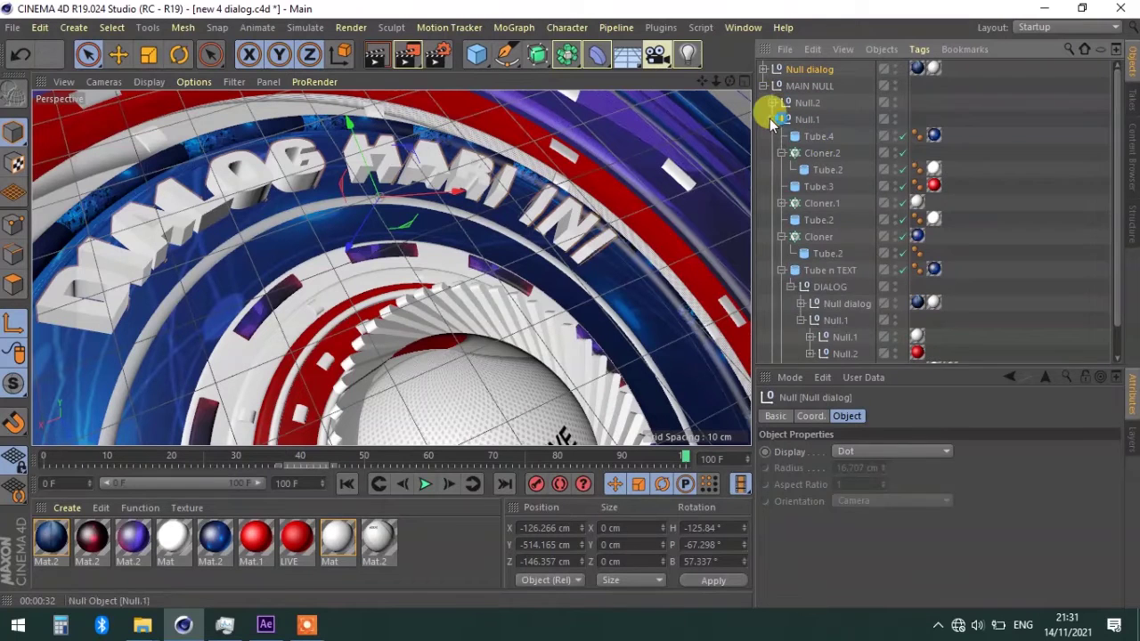
pyautogui.click(772, 103)
pyautogui.click(772, 119)
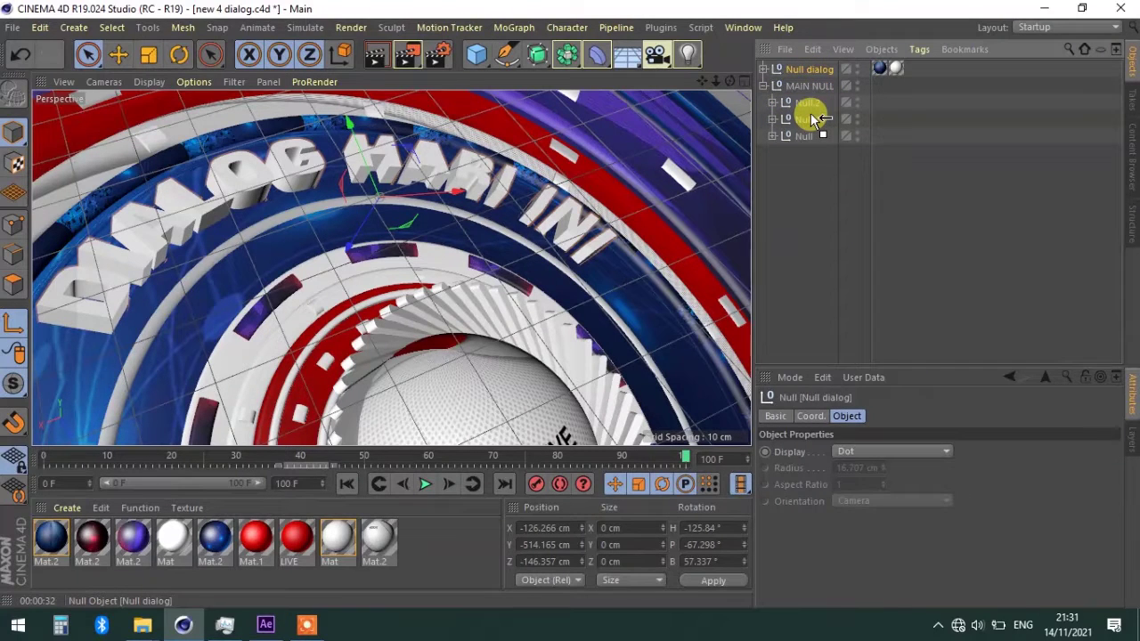
pyautogui.moveTo(815, 119); pyautogui.dragTo(812, 114)
pyautogui.click(772, 120)
pyautogui.click(814, 121)
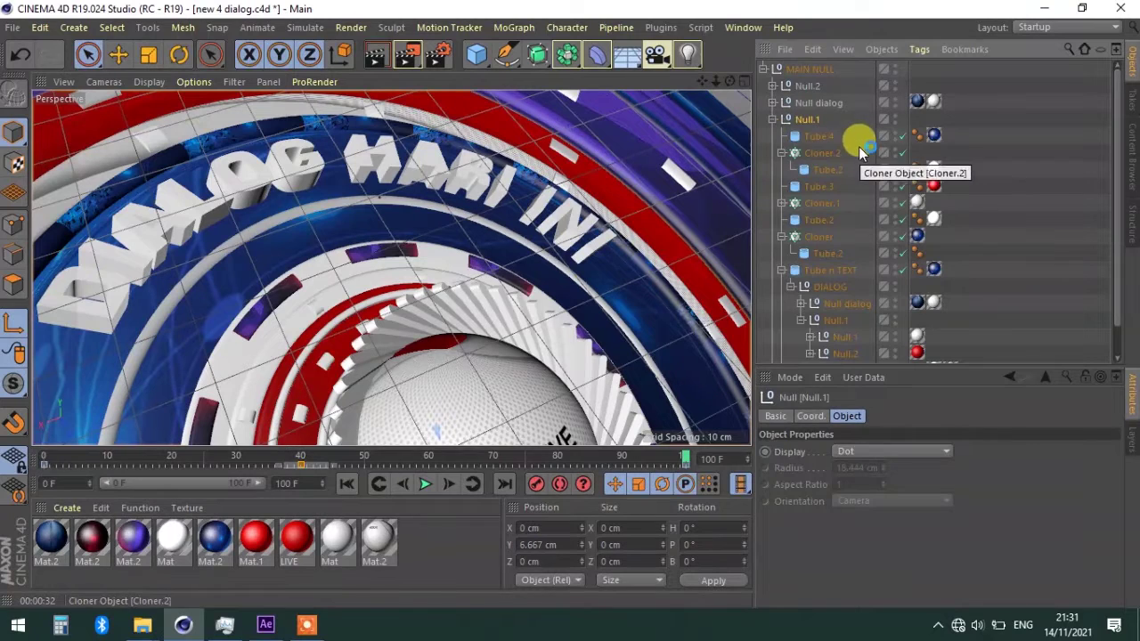
# Move the Null dialog copy down into the DIALOG group under Tube n TEXT
pyautogui.click(829, 105)
pyautogui.moveTo(828, 104); pyautogui.dragTo(814, 122)
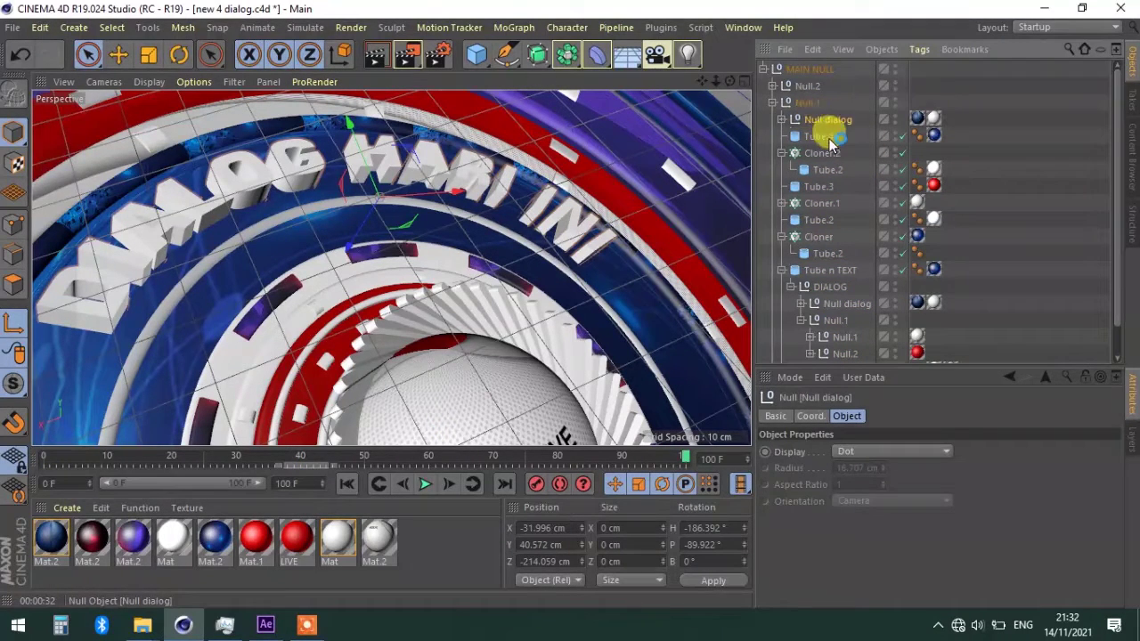
pyautogui.moveTo(871, 246)
pyautogui.mouseDown()
pyautogui.moveTo(863, 285)
pyautogui.moveTo(843, 288)
pyautogui.mouseUp()
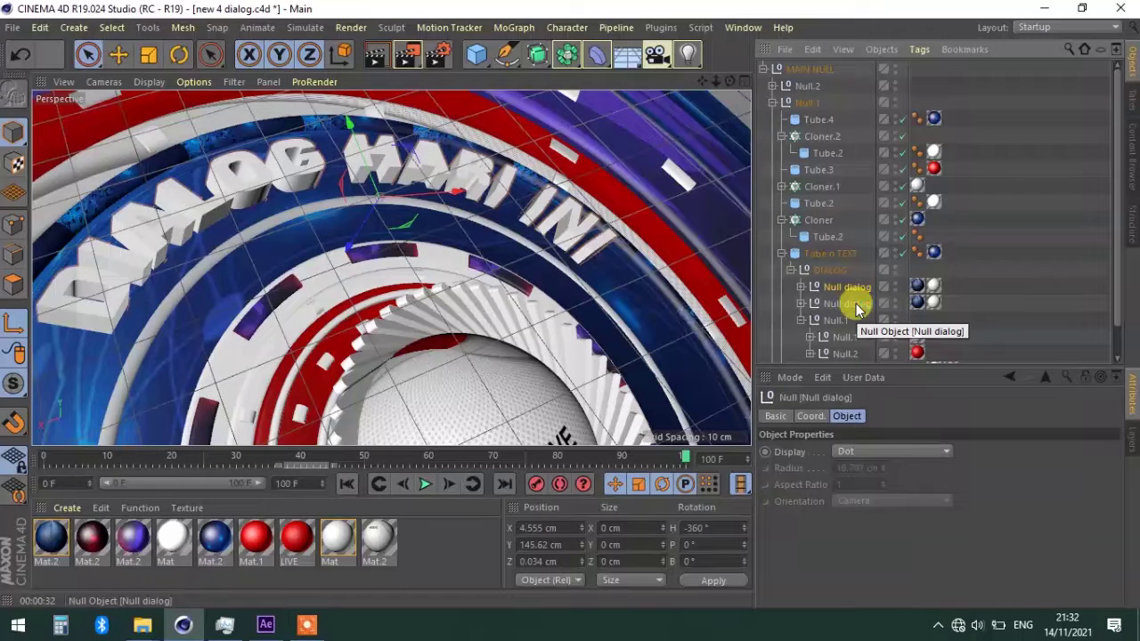
# Delete the copy's white material tag and rescale the copied text in the viewport
pyautogui.click(932, 287)
pyautogui.press('Delete')
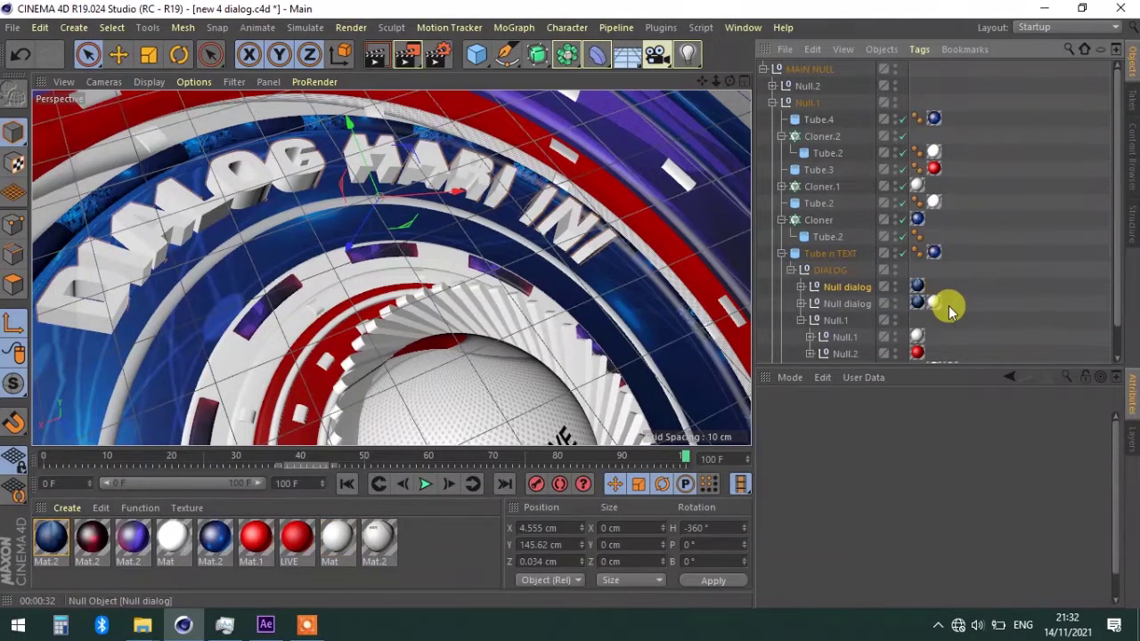
pyautogui.click(828, 299)
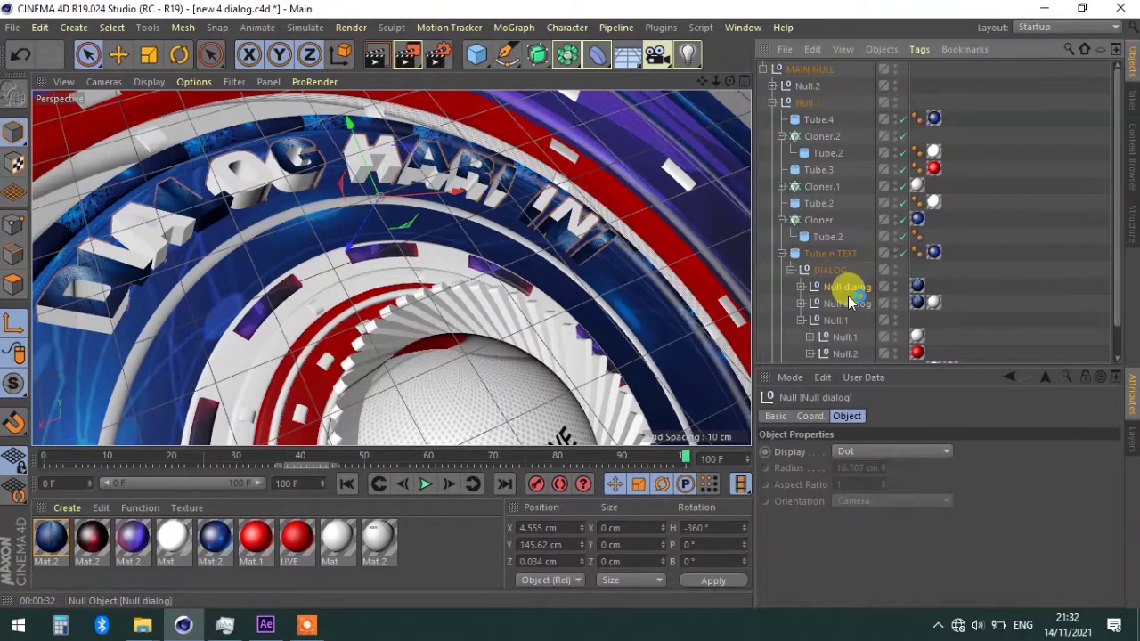
pyautogui.click(146, 55)
pyautogui.moveTo(321, 234)
pyautogui.mouseDown()
pyautogui.moveTo(353, 248)
pyautogui.moveTo(369, 204)
pyautogui.mouseUp()
# Move the copied text to X 5.13, Y 146.337, Z -0.677 cm and show four views
pyautogui.click(117, 54)
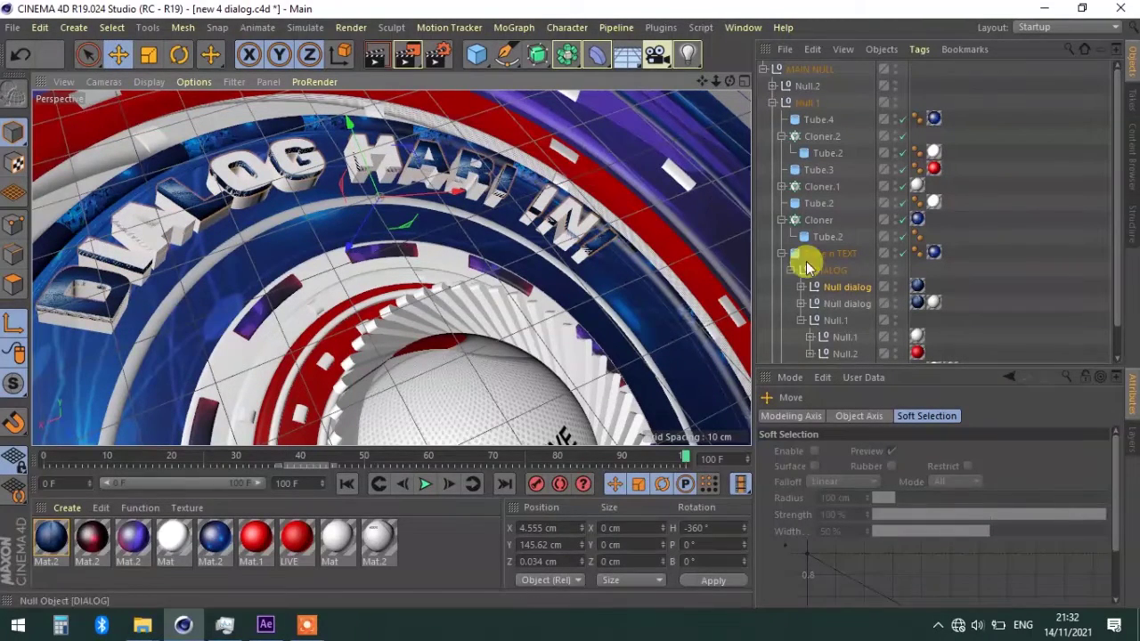
pyautogui.moveTo(405, 165); pyautogui.dragTo(442, 114)
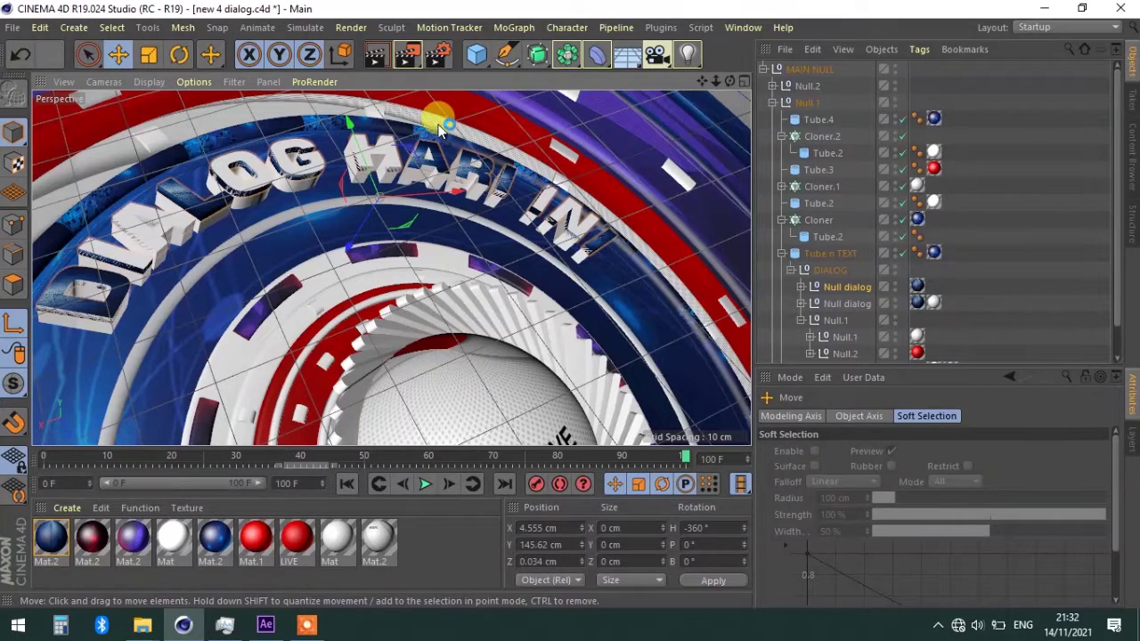
pyautogui.hotkey('ctrl', 'z')
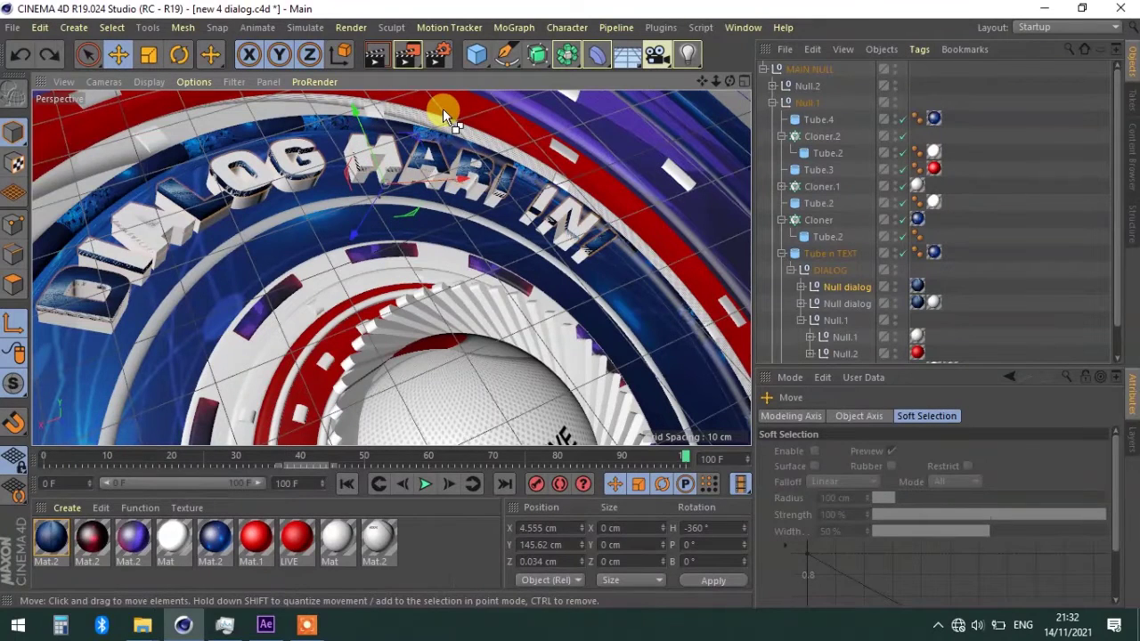
pyautogui.moveTo(444, 130); pyautogui.dragTo(445, 130)
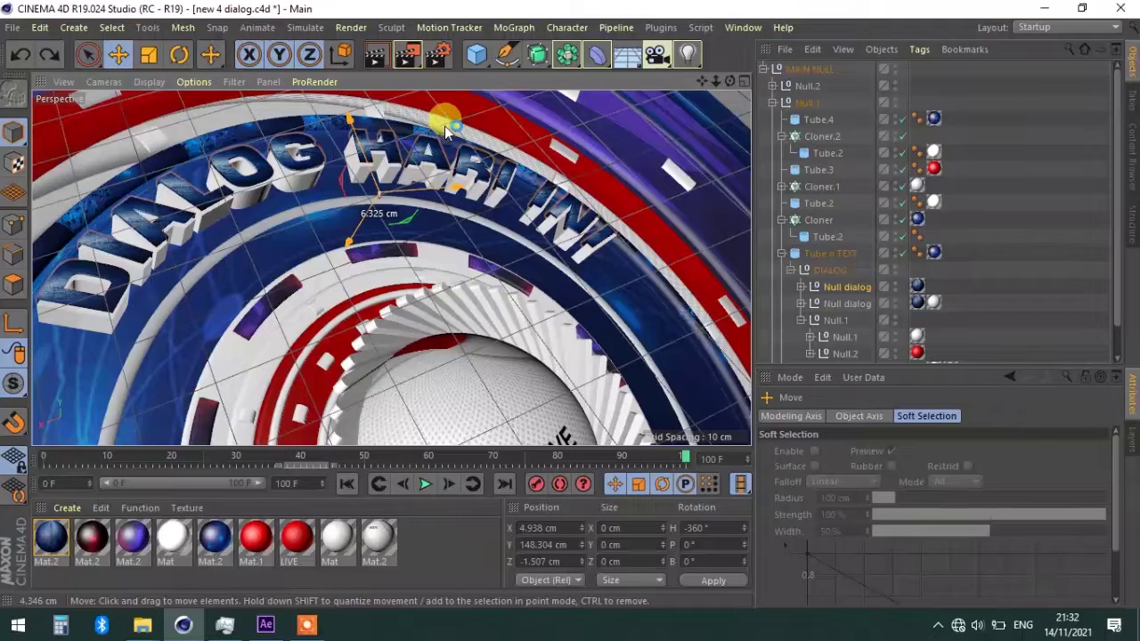
pyautogui.moveTo(445, 125); pyautogui.dragTo(445, 129)
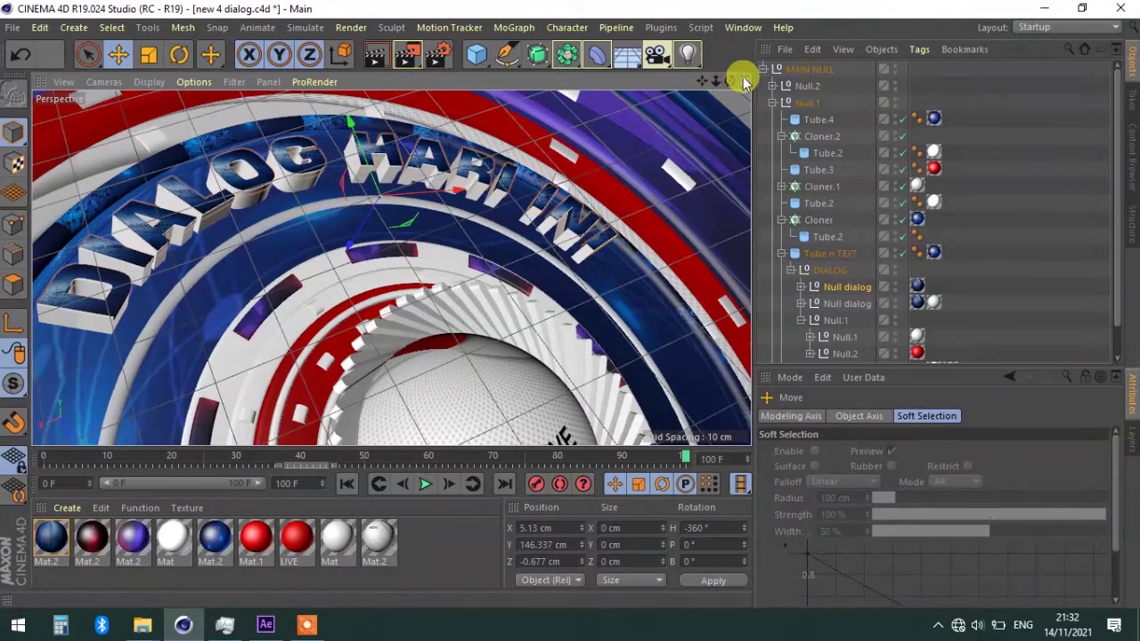
pyautogui.click(744, 81)
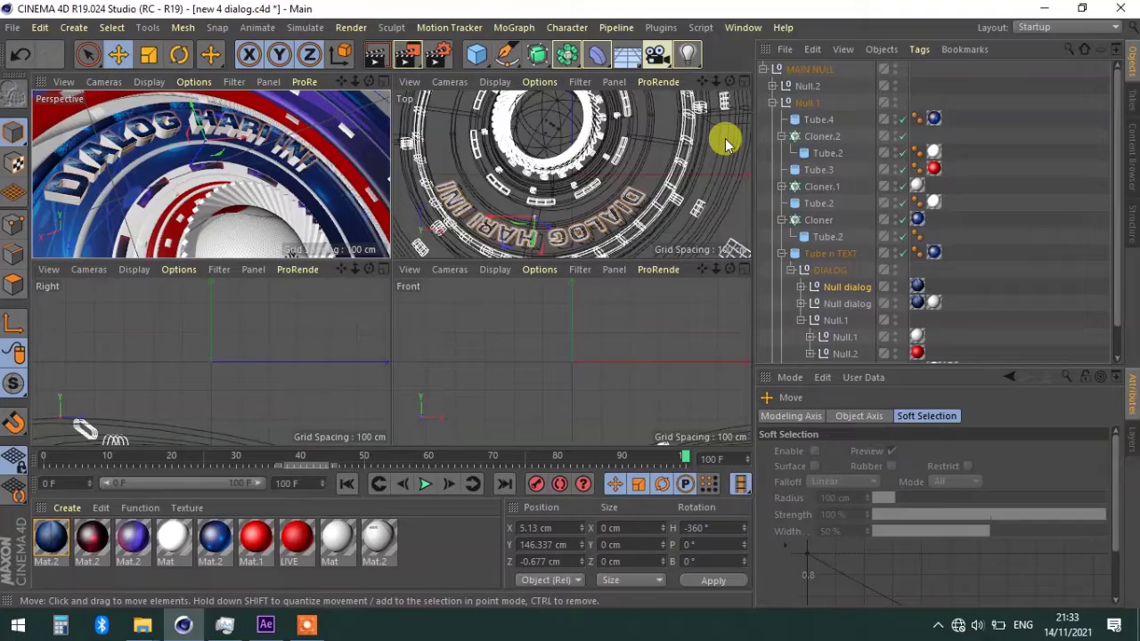
# In the Top view, shift Null dialog to X 6.764, Y 145.491, Z -1.443 cm, then return to Perspective
pyautogui.click(744, 81)
pyautogui.moveTo(715, 81); pyautogui.dragTo(722, 89)
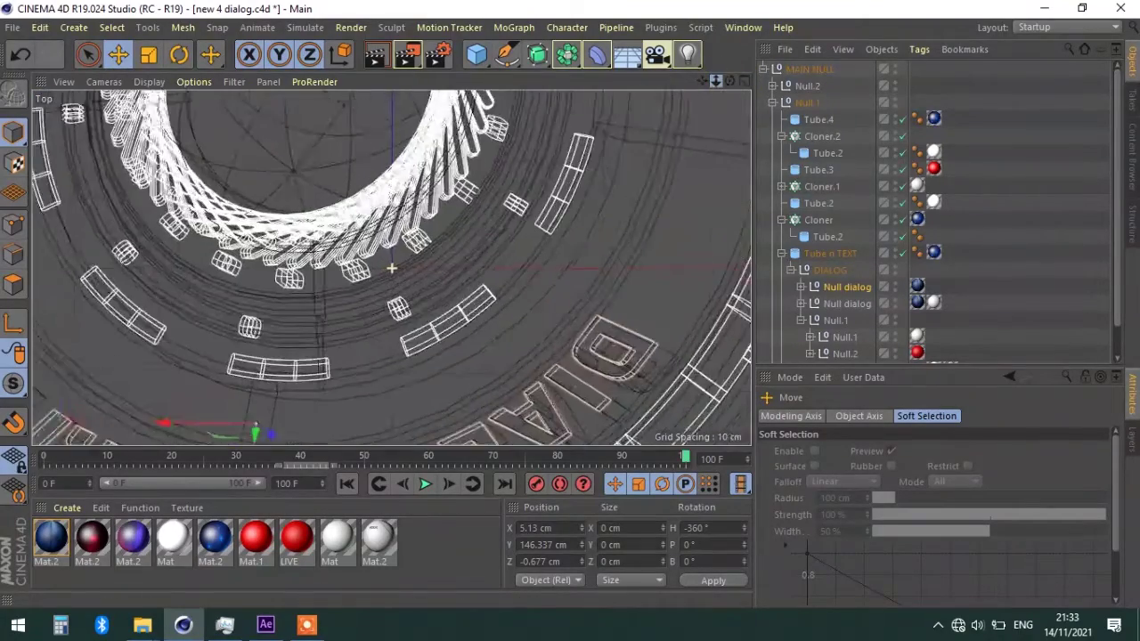
pyautogui.scroll(2, 392, 267)
pyautogui.scroll(2, 392, 267)
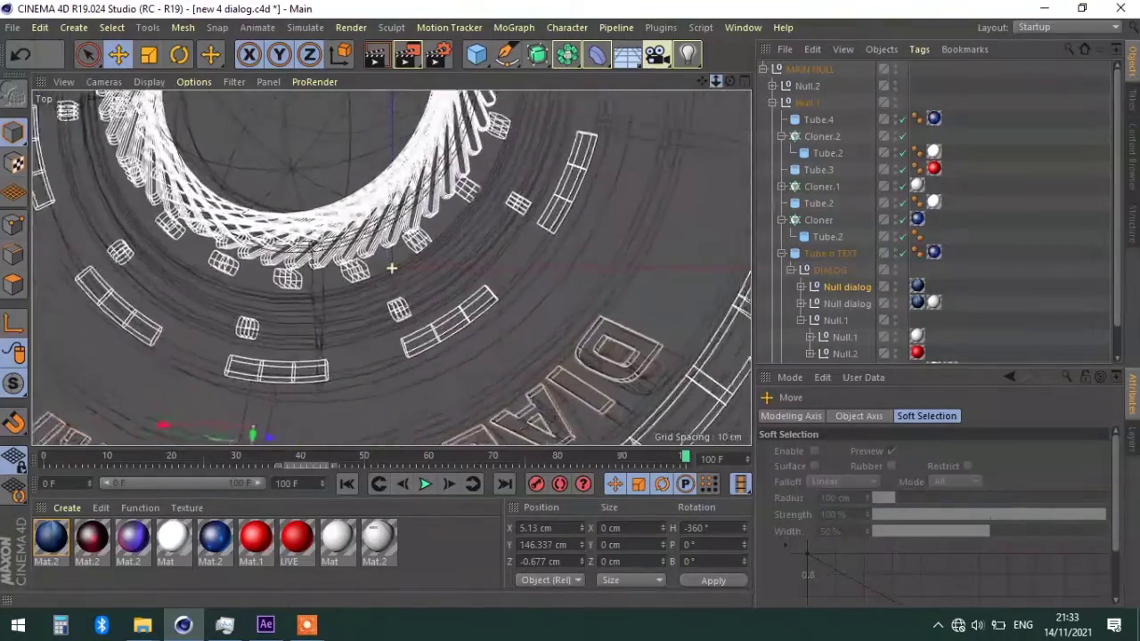
pyautogui.scroll(2, 392, 267)
pyautogui.click(869, 292)
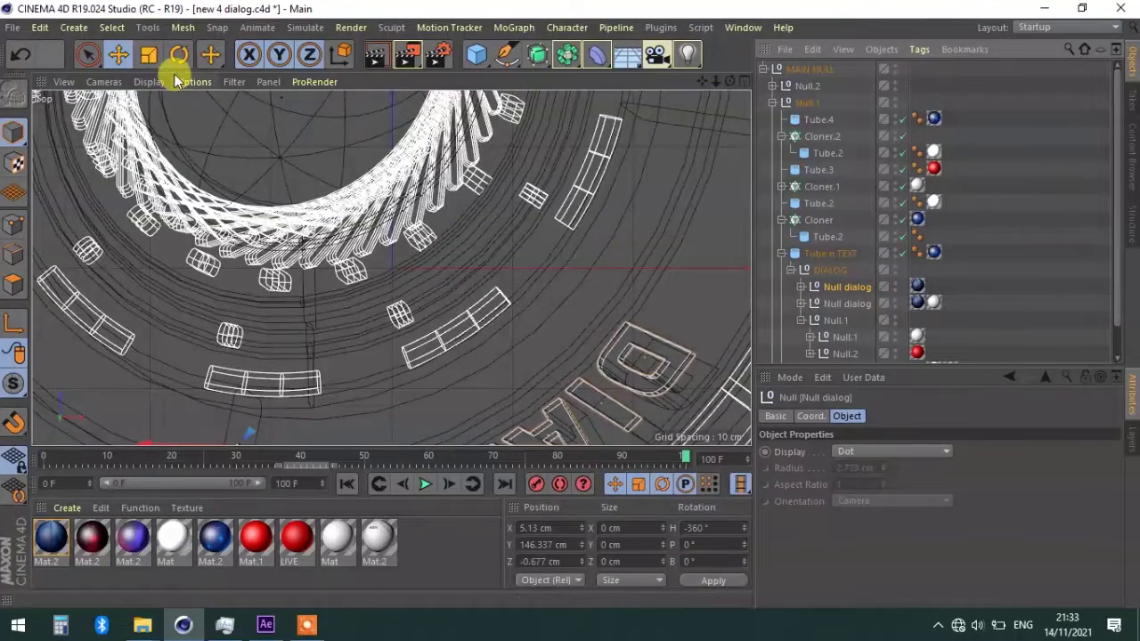
pyautogui.moveTo(525, 244)
pyautogui.mouseDown()
pyautogui.moveTo(569, 251)
pyautogui.moveTo(562, 244)
pyautogui.mouseUp()
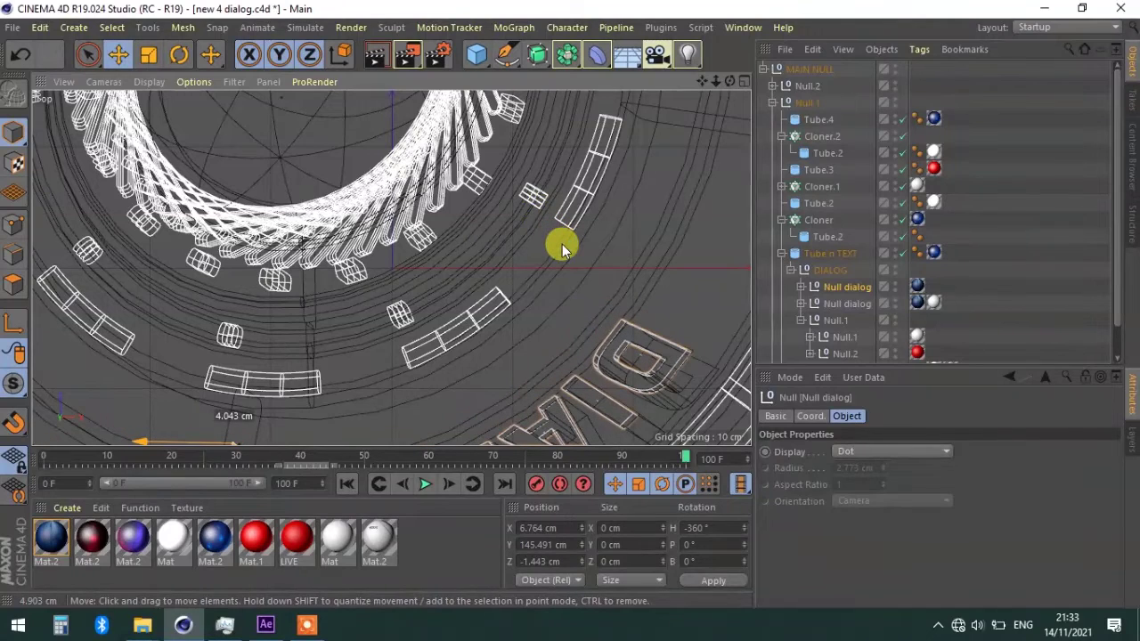
pyautogui.middleClick(706, 137)
pyautogui.middleClick(386, 142)
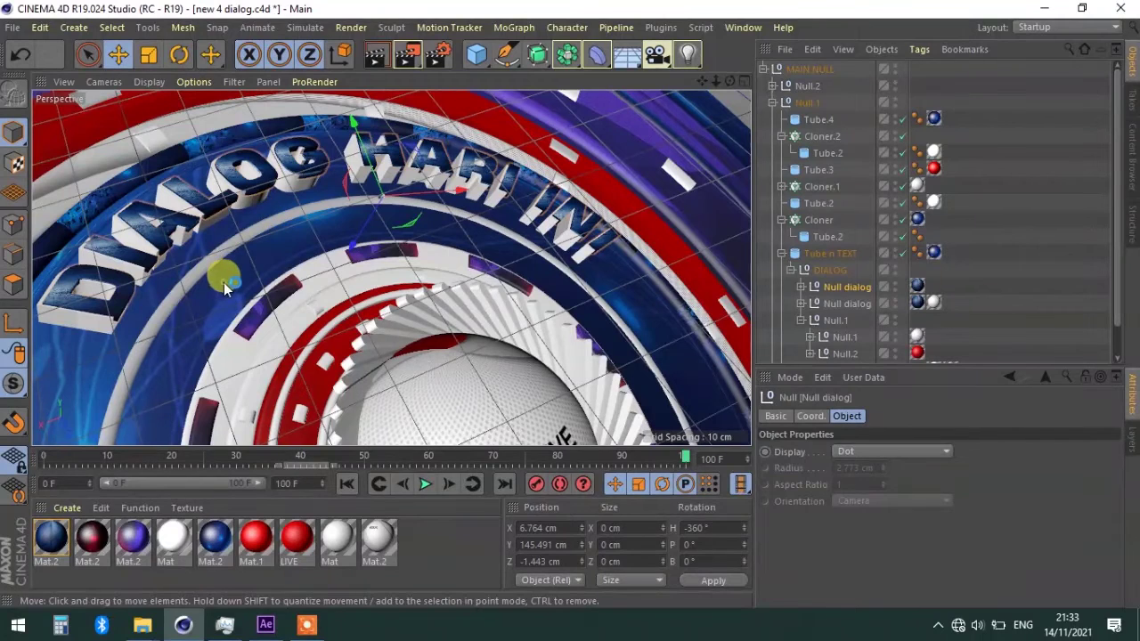
# Nudge the text to X 4.083, Y 146.554, Z -0.259 cm and play the animation to its end
pyautogui.moveTo(222, 287); pyautogui.dragTo(225, 283)
pyautogui.moveTo(523, 456)
pyautogui.mouseDown()
pyautogui.moveTo(593, 465)
pyautogui.moveTo(25, 460)
pyautogui.moveTo(231, 458)
pyautogui.mouseUp()
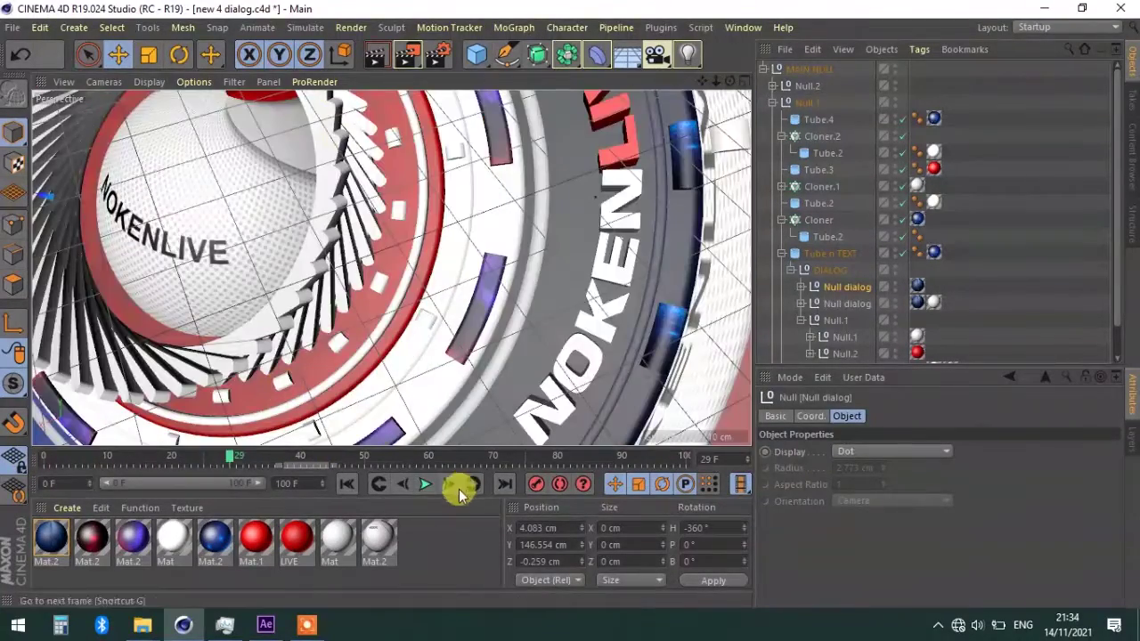
pyautogui.click(425, 483)
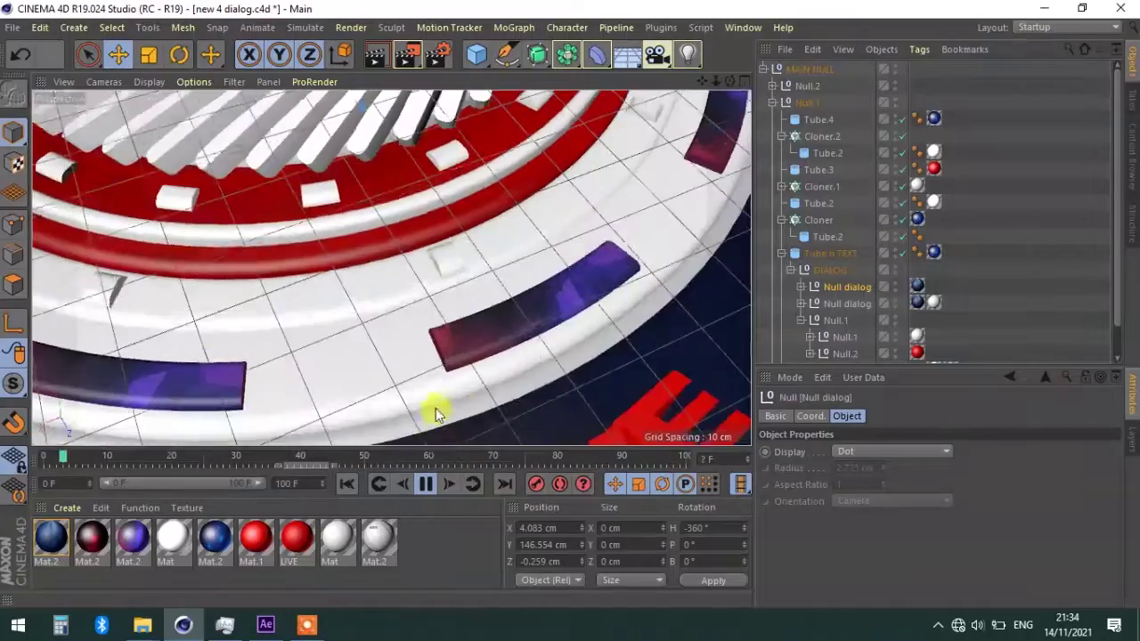
pyautogui.click(429, 490)
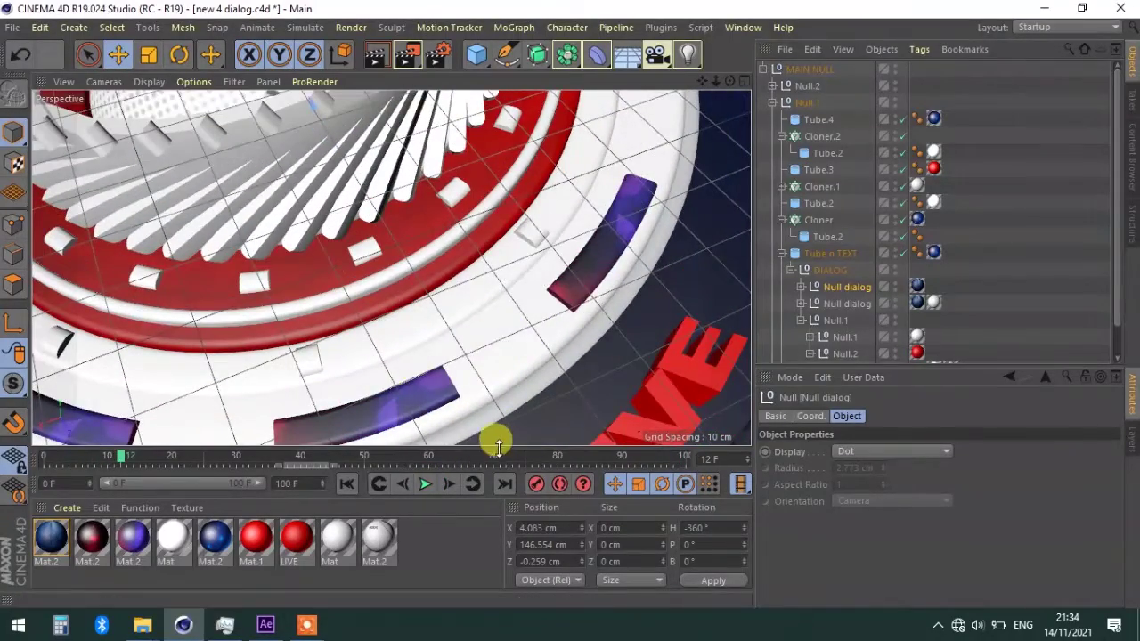
pyautogui.click(499, 458)
pyautogui.moveTo(534, 462); pyautogui.dragTo(700, 458)
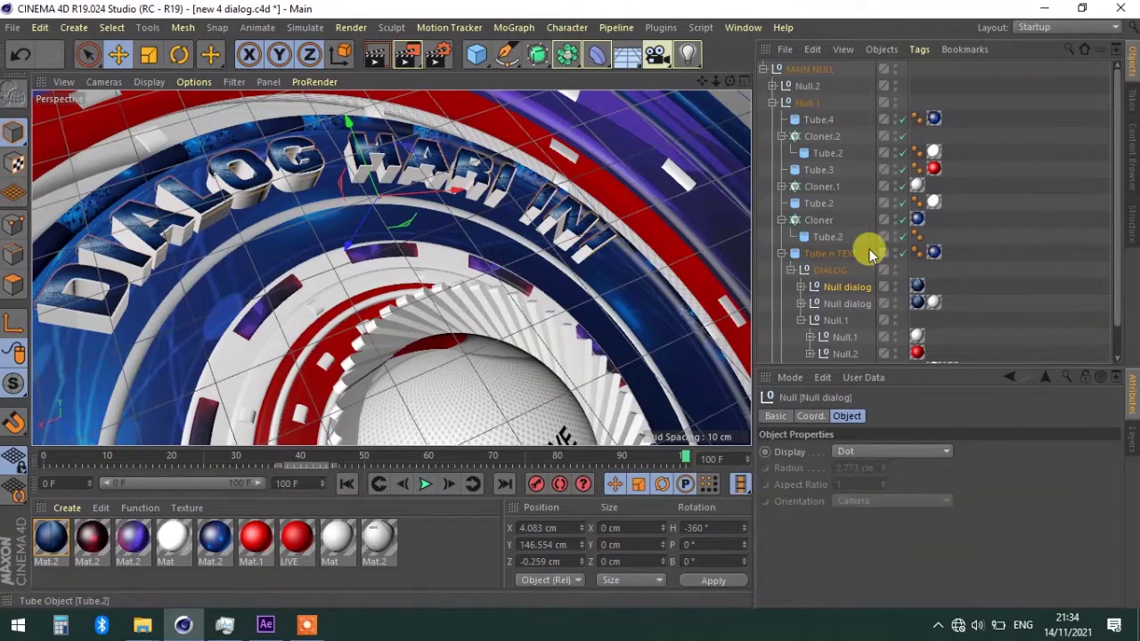
# Apply the red Mat.1 material to the Null dialog letters
pyautogui.moveTo(914, 293); pyautogui.dragTo(916, 283)
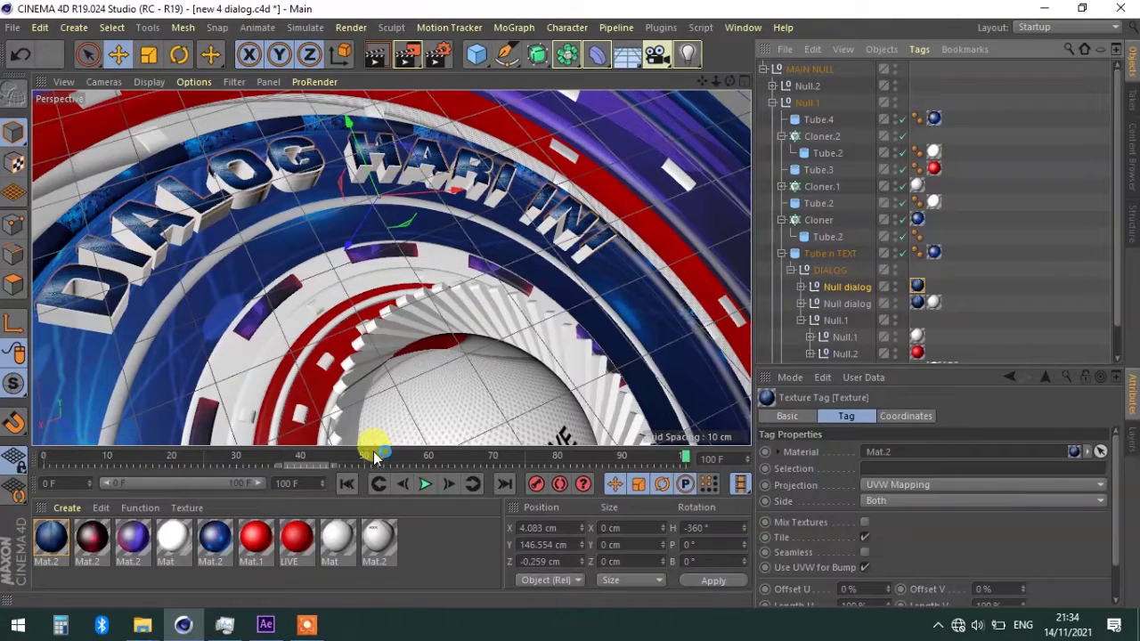
pyautogui.rightClick(262, 538)
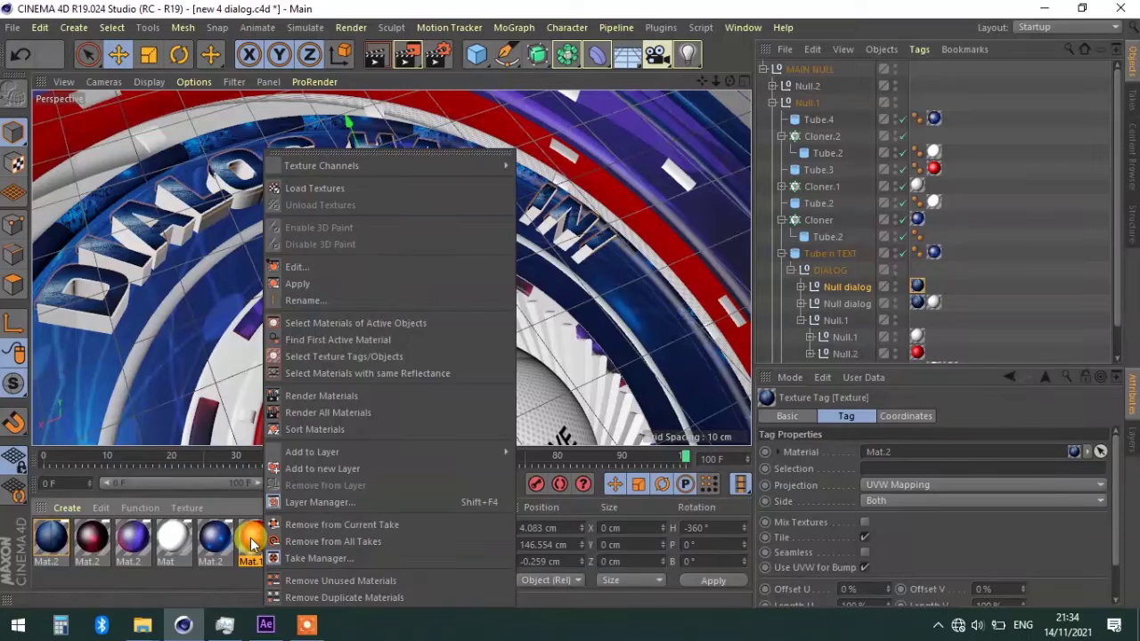
pyautogui.click(304, 285)
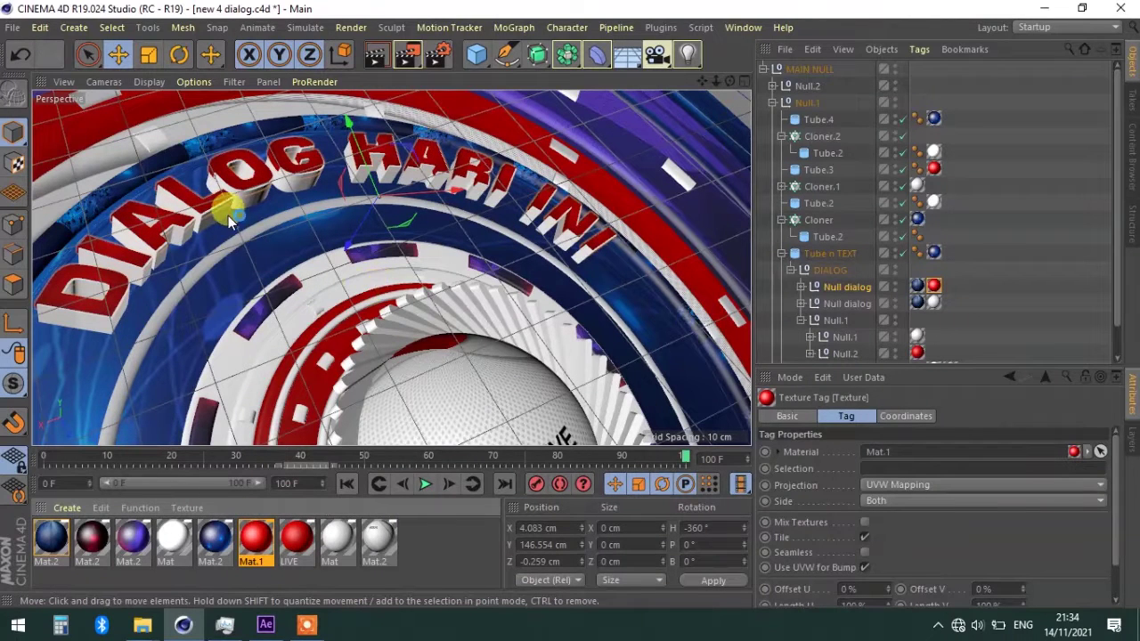
# Scrub to frame 77 and nudge the text to X 4.913, Y 145.752, Z -0.397 cm
pyautogui.click(231, 460)
pyautogui.moveTo(230, 460); pyautogui.dragTo(688, 472)
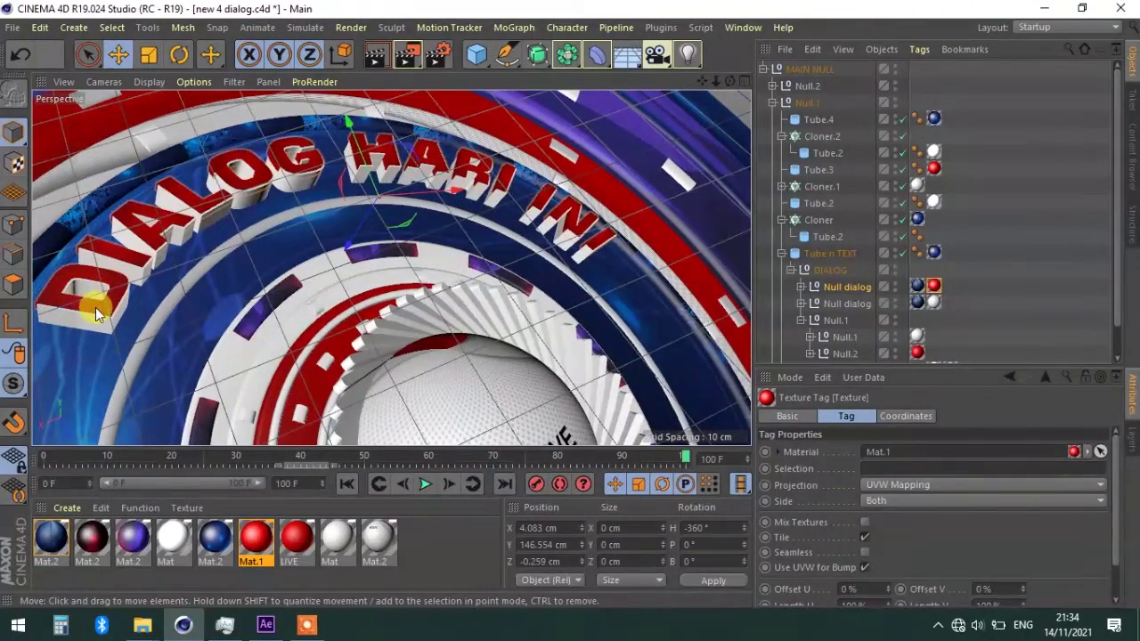
pyautogui.moveTo(98, 311); pyautogui.dragTo(96, 307)
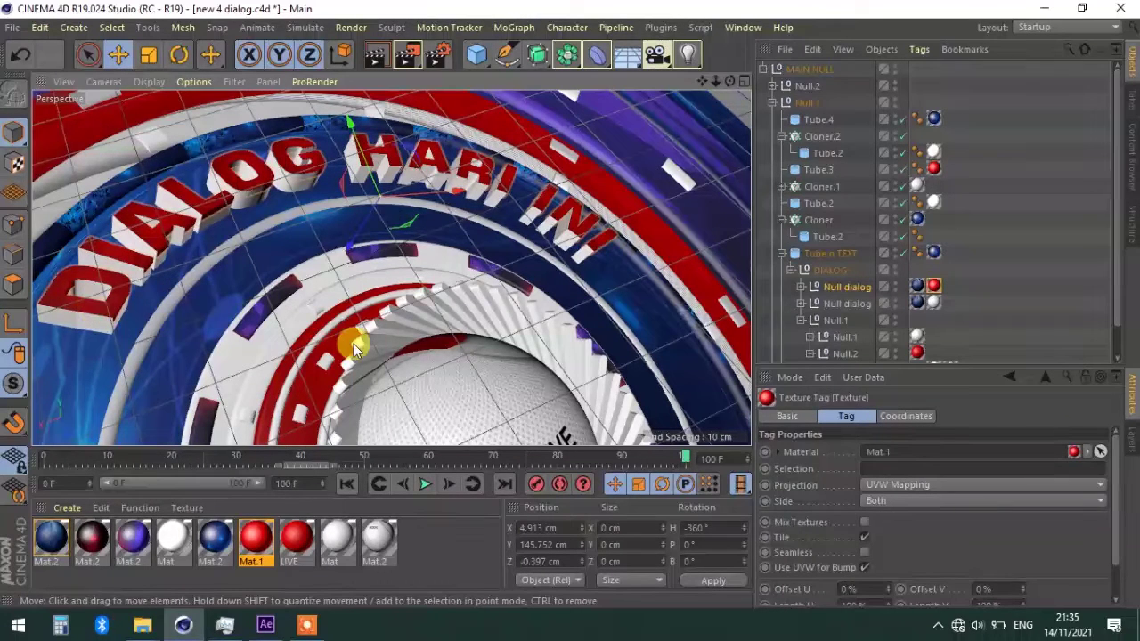
# In Null dialog's Coord. attributes, keep X at 4.913 cm and raise Y to 146.752 cm
pyautogui.click(828, 292)
pyautogui.click(810, 415)
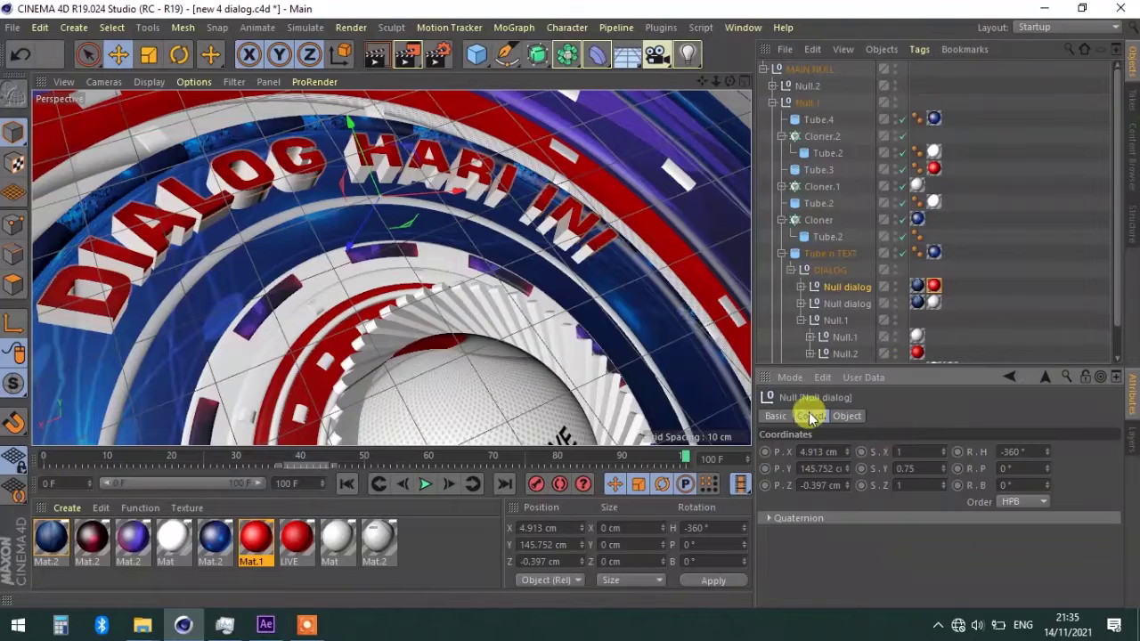
pyautogui.click(848, 449)
pyautogui.click(847, 449)
pyautogui.click(848, 456)
pyautogui.click(847, 456)
pyautogui.click(848, 456)
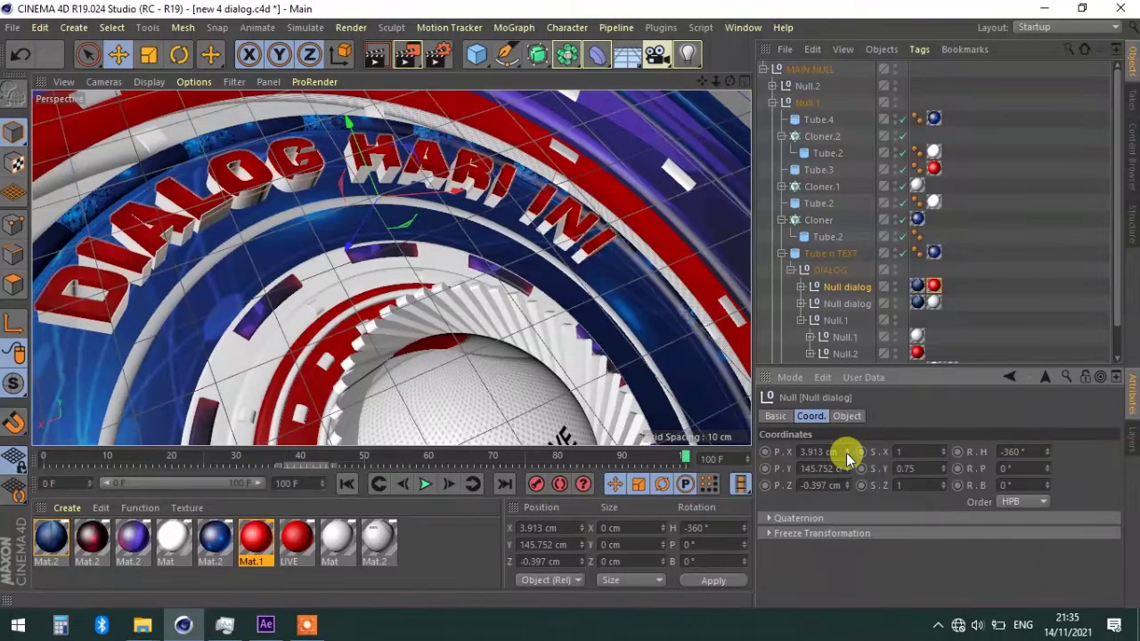
pyautogui.click(849, 449)
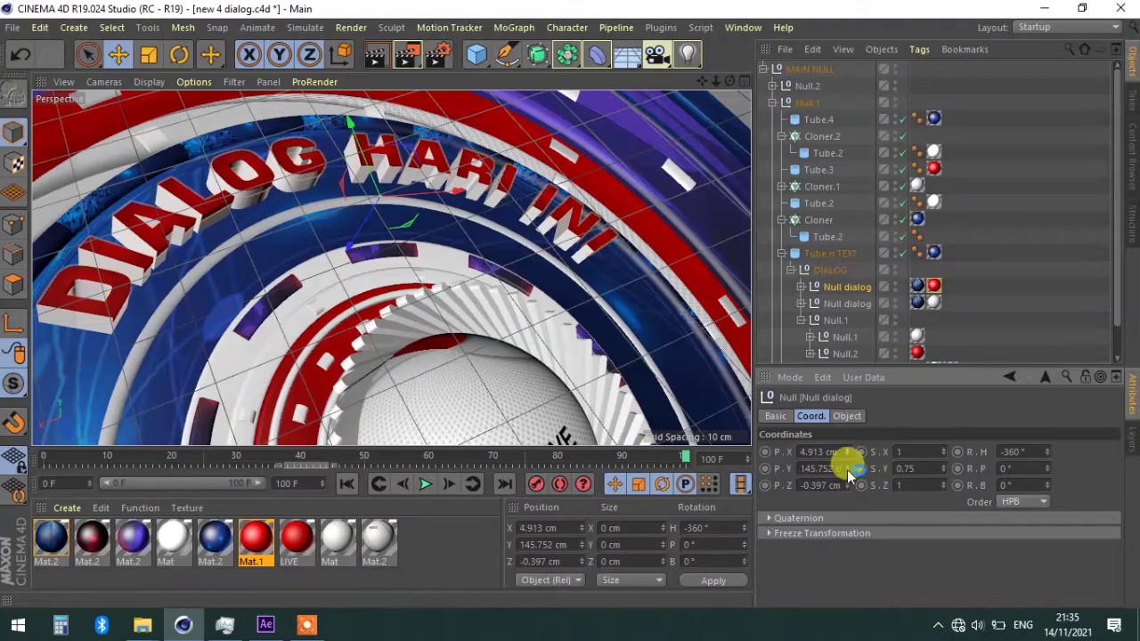
pyautogui.click(847, 465)
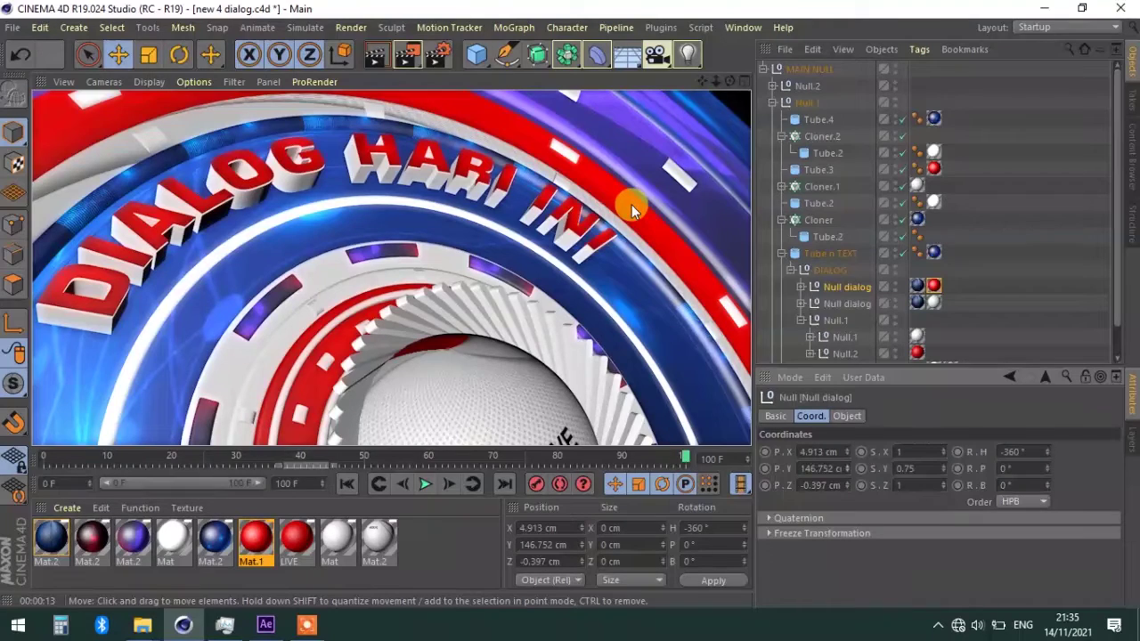
# Stop playback at frame 63 and zoom to frame the whole NOKENLIVE dial
pyautogui.click(398, 459)
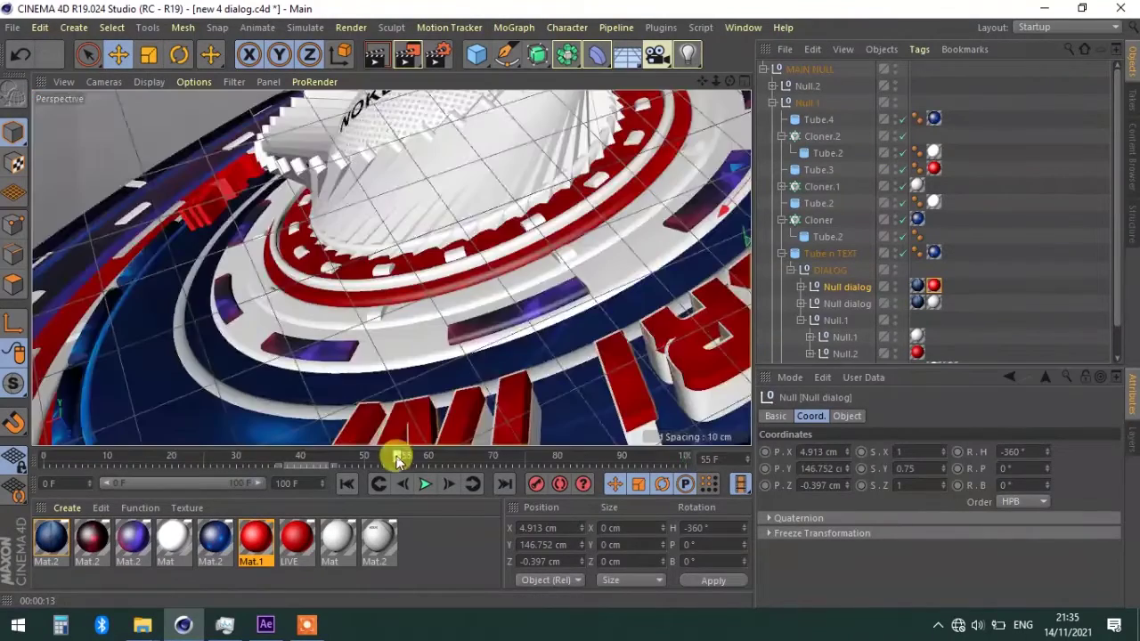
pyautogui.moveTo(355, 451)
pyautogui.mouseDown()
pyautogui.moveTo(432, 463)
pyautogui.moveTo(288, 452)
pyautogui.moveTo(398, 456)
pyautogui.mouseUp()
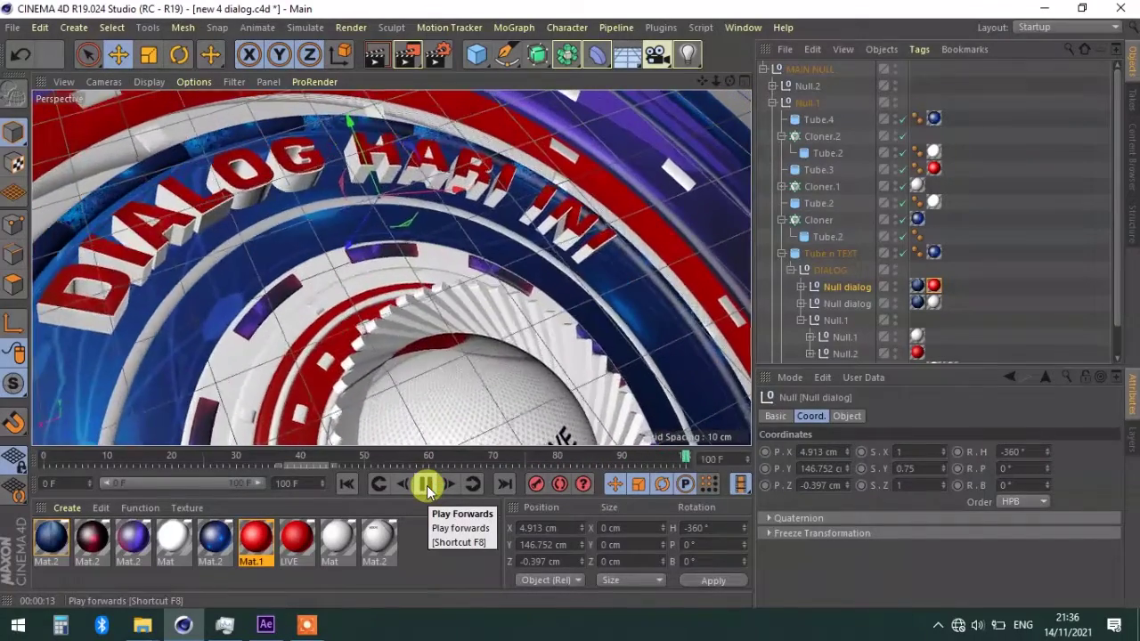
pyautogui.click(428, 484)
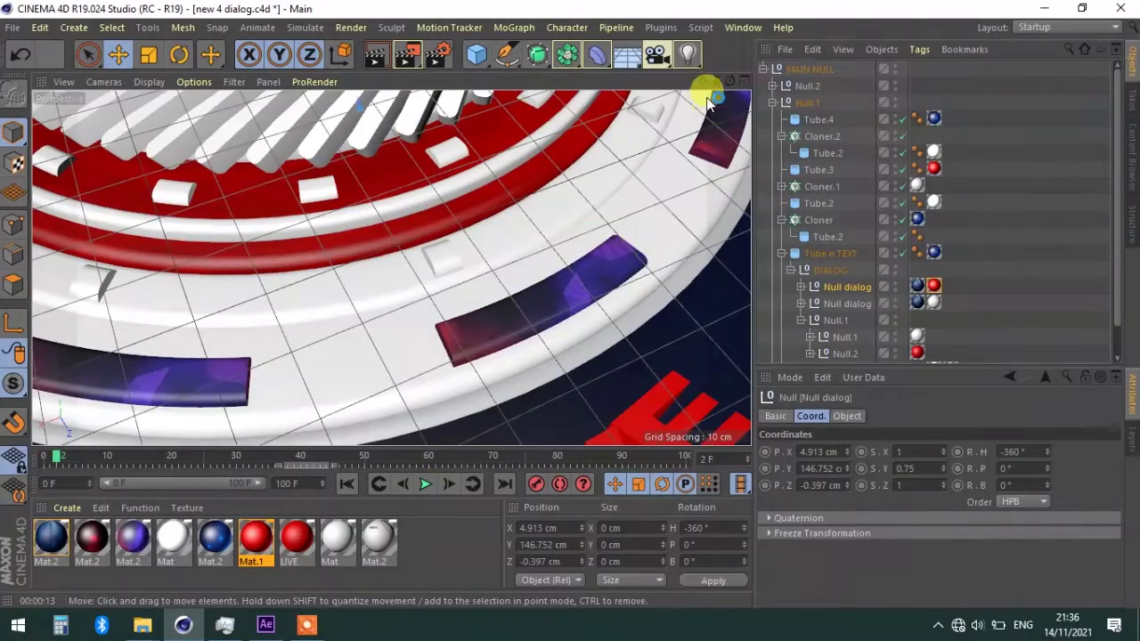
pyautogui.moveTo(715, 81); pyautogui.dragTo(677, 134)
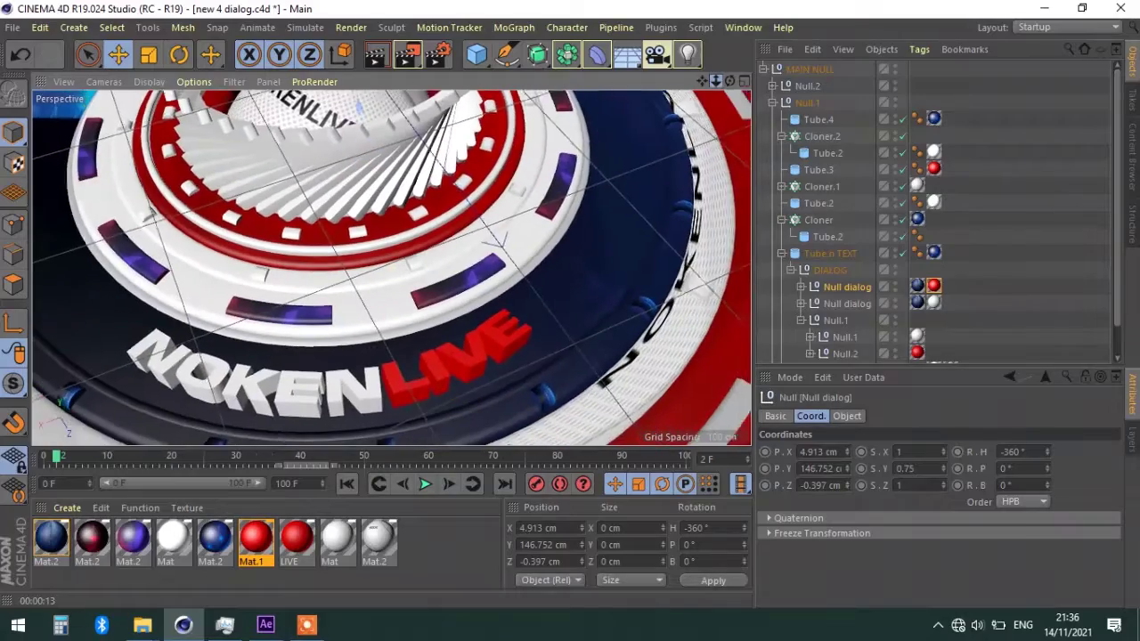
pyautogui.moveTo(715, 81); pyautogui.dragTo(710, 92)
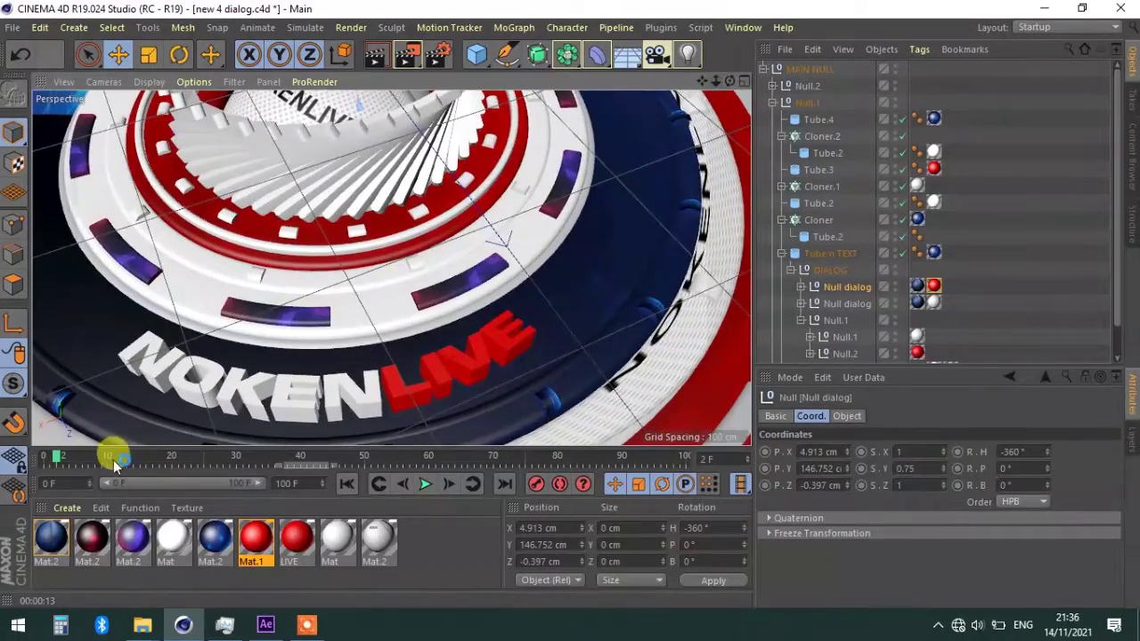
pyautogui.moveTo(114, 463); pyautogui.dragTo(611, 470)
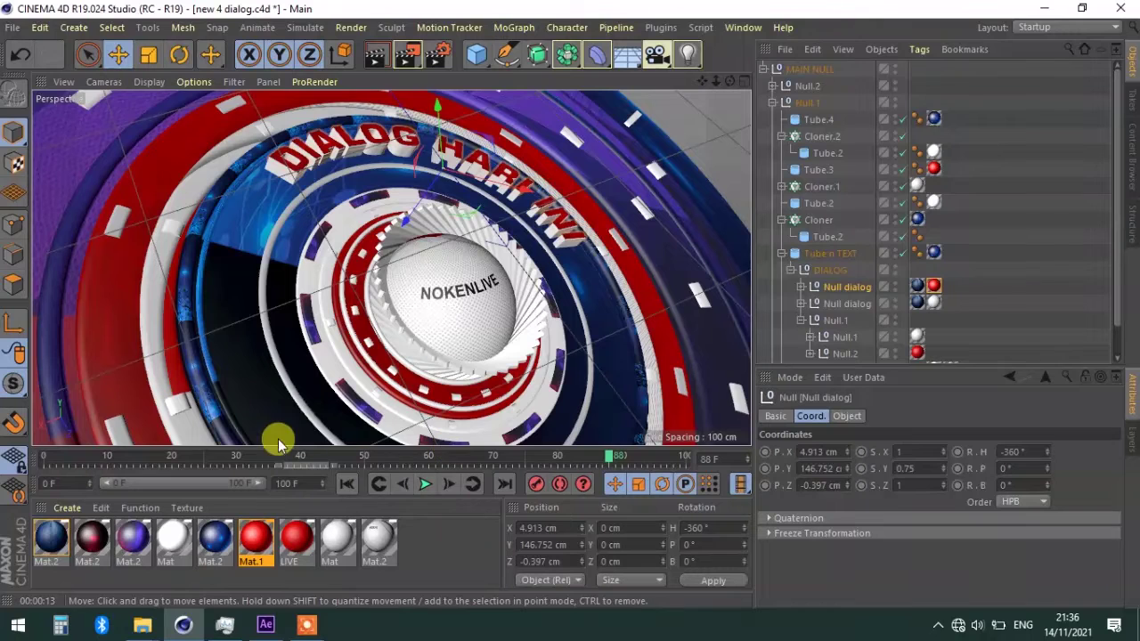
# Render a preview, then extend the animation length from 100 F to 120 F
pyautogui.click(374, 54)
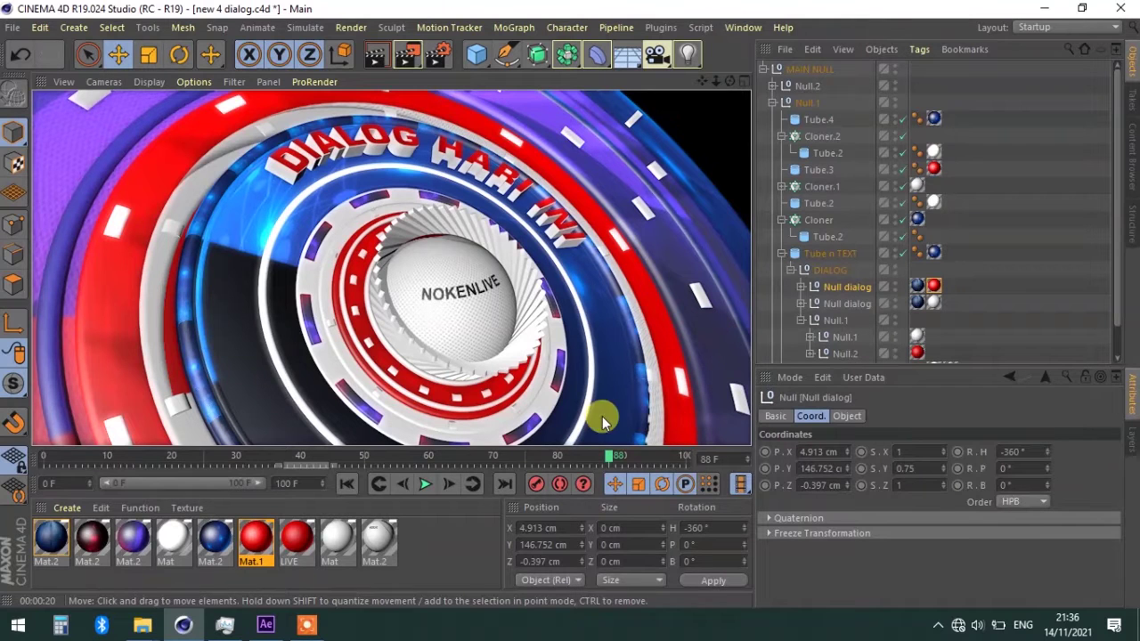
pyautogui.moveTo(642, 455); pyautogui.dragTo(685, 460)
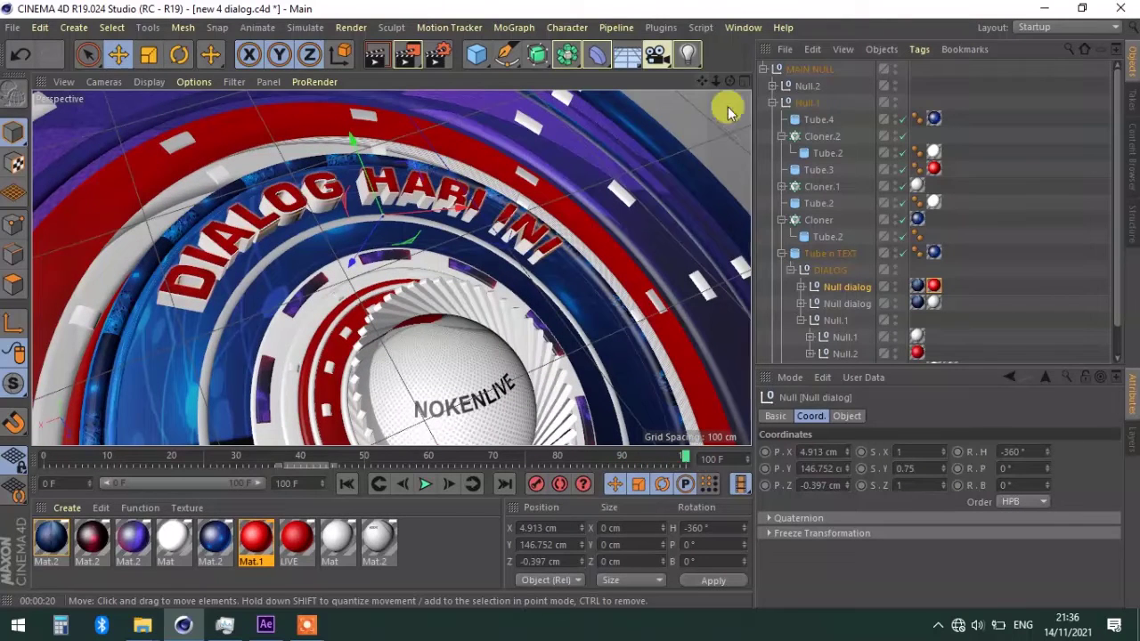
pyautogui.click(348, 463)
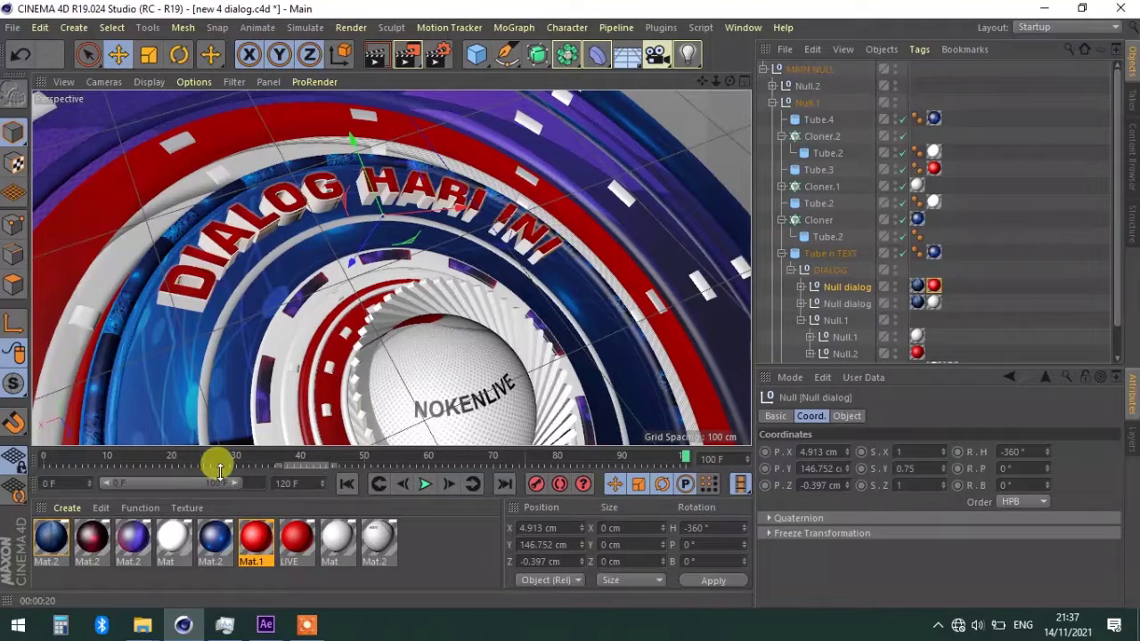
# Move the final camera keyframes from frame 100 to 120 and extend the timeline to 130 F
pyautogui.moveTo(220, 469); pyautogui.dragTo(272, 487)
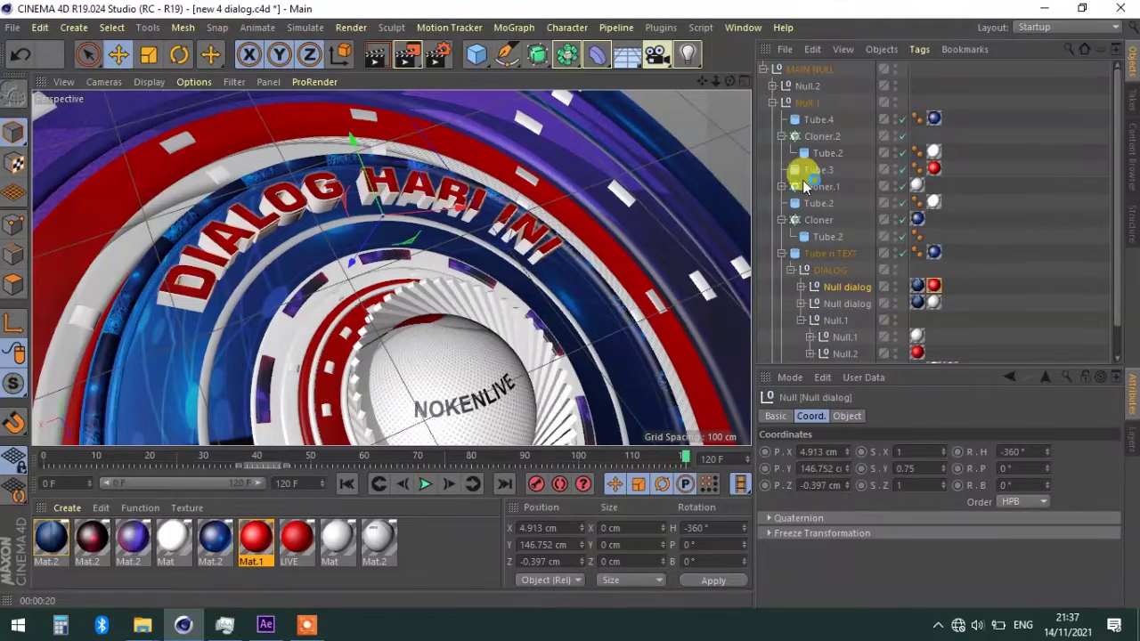
pyautogui.hotkey('ctrl', 'a')
pyautogui.click(581, 462)
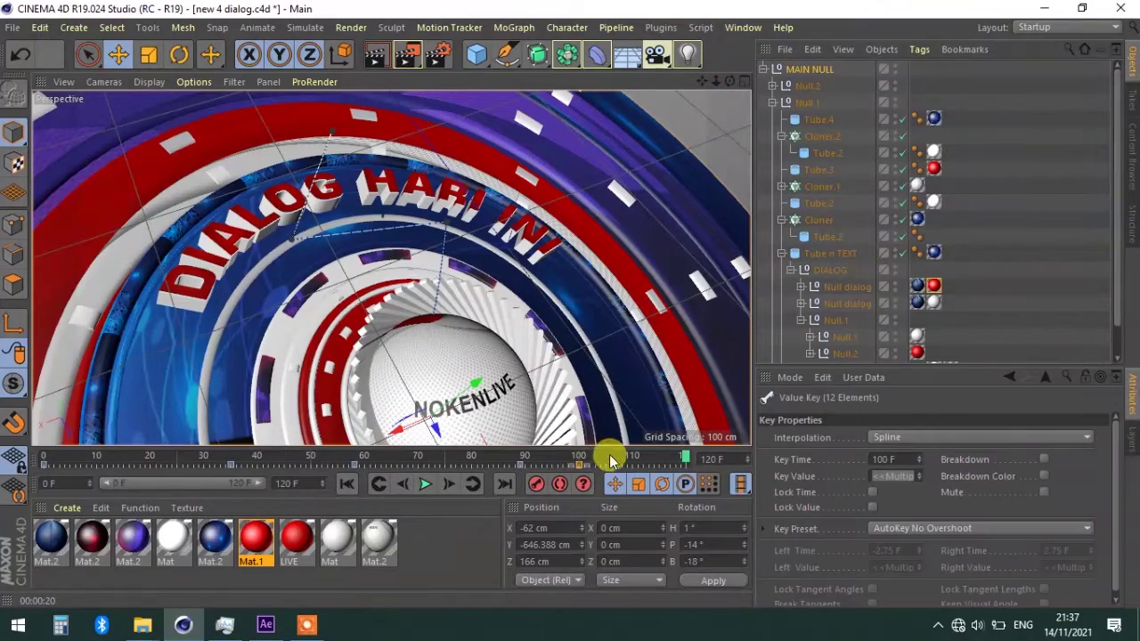
pyautogui.moveTo(583, 467); pyautogui.dragTo(693, 466)
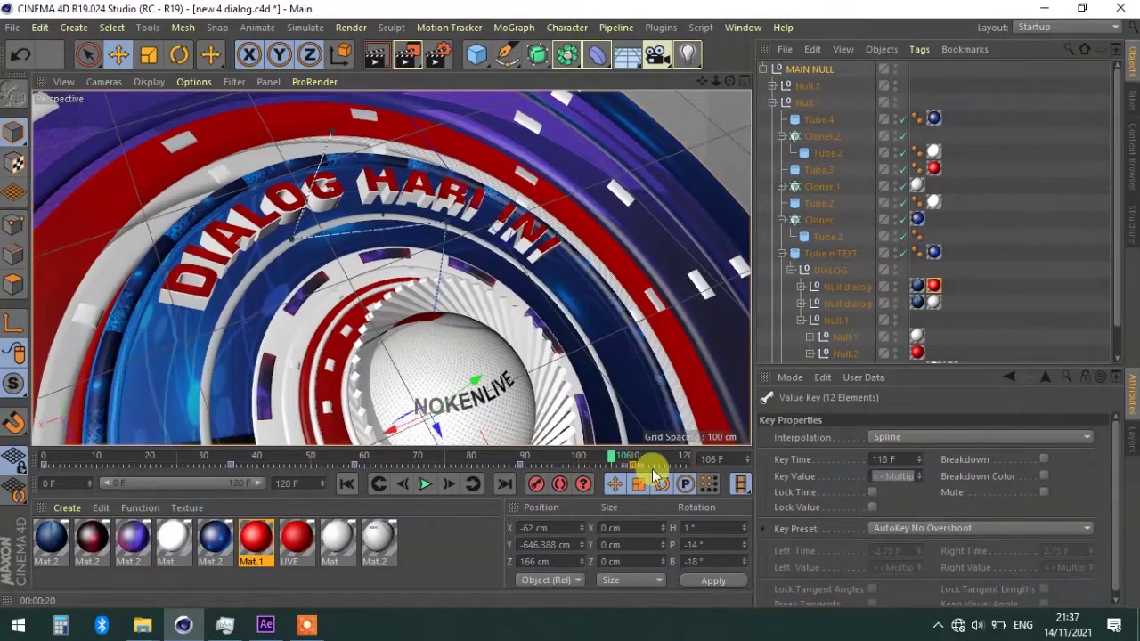
pyautogui.moveTo(601, 458)
pyautogui.mouseDown()
pyautogui.moveTo(544, 458)
pyautogui.moveTo(700, 463)
pyautogui.moveTo(470, 455)
pyautogui.moveTo(685, 463)
pyautogui.mouseUp()
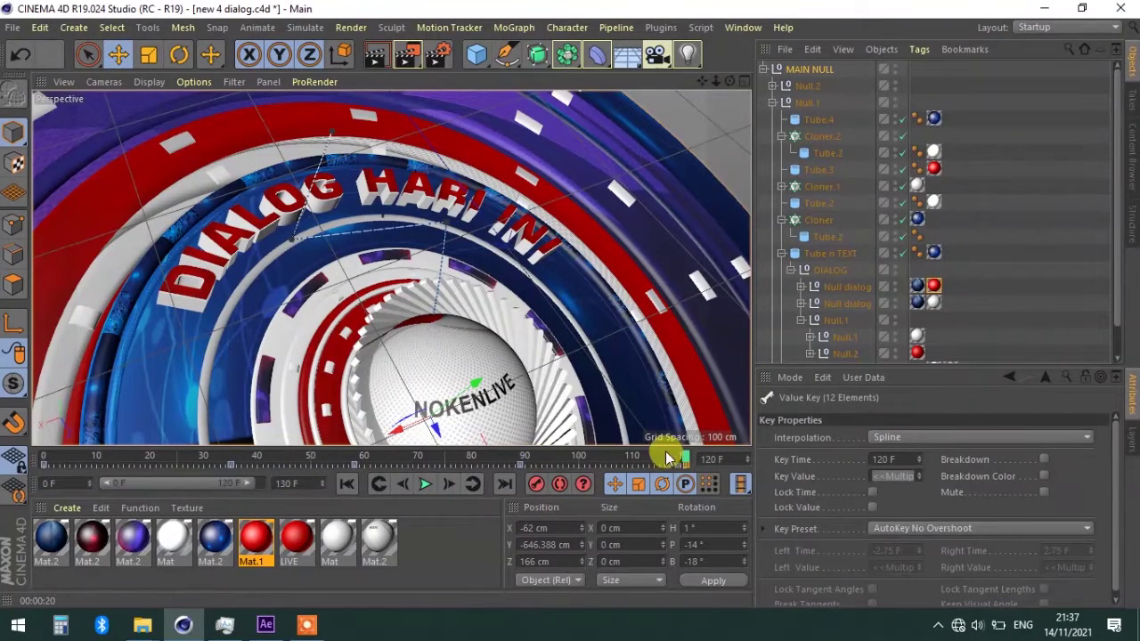
pyautogui.moveTo(252, 486); pyautogui.dragTo(260, 485)
pyautogui.moveTo(639, 462)
pyautogui.mouseDown()
pyautogui.moveTo(623, 459)
pyautogui.moveTo(670, 462)
pyautogui.moveTo(660, 460)
pyautogui.mouseUp()
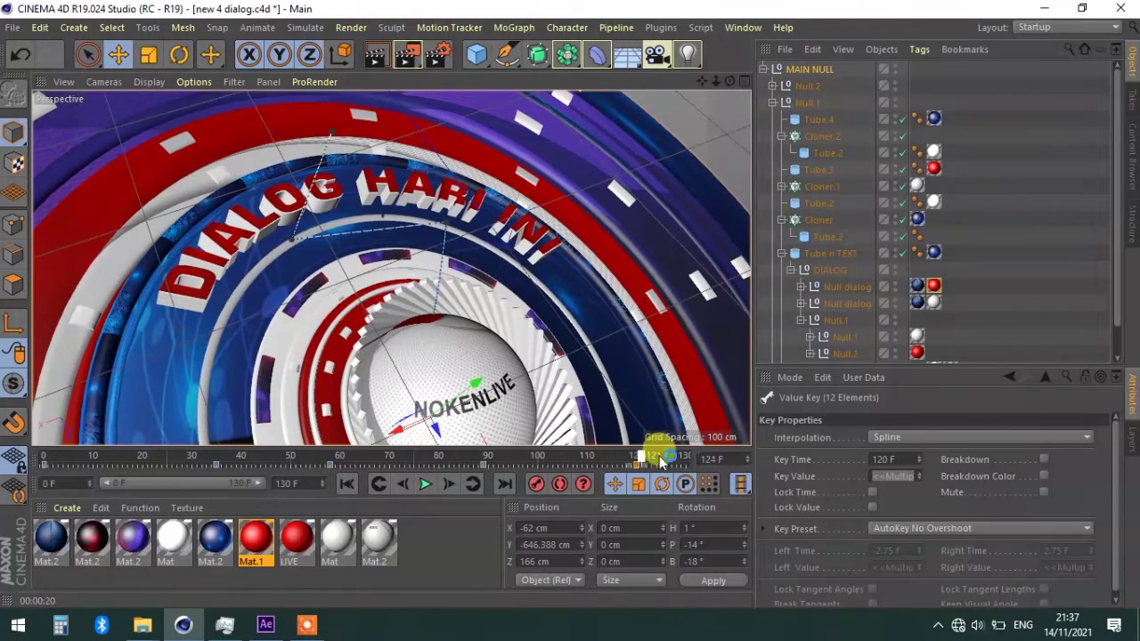
pyautogui.click(884, 122)
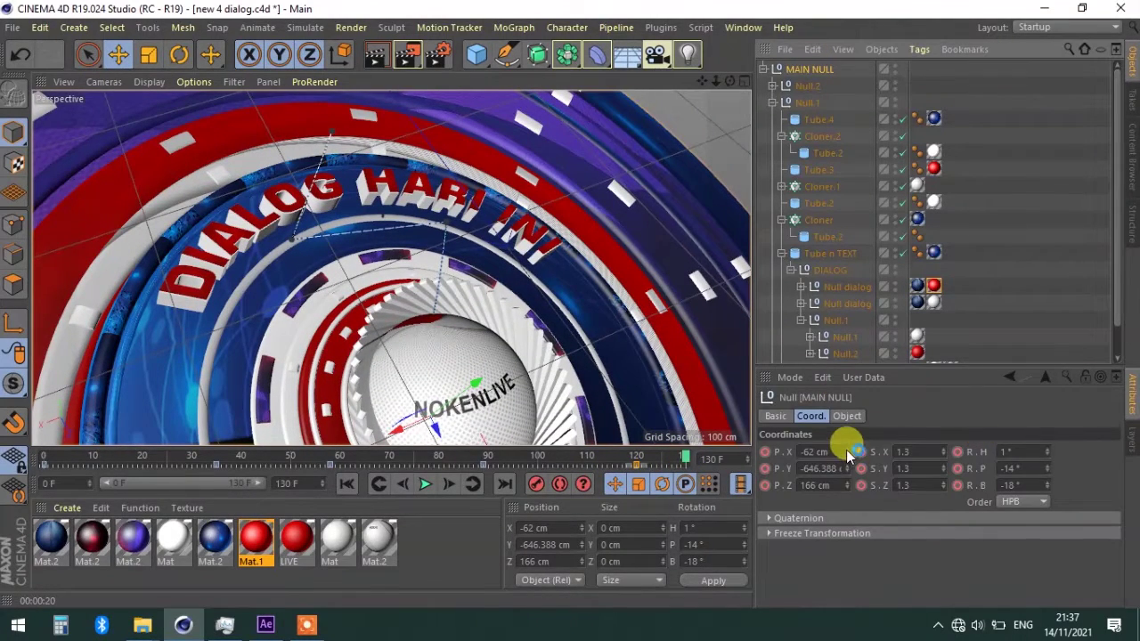
# Set MAIN NULL's scale to 1.5 on all axes and keyframe it at frame 130
pyautogui.hotkey('ctrl', 'z')
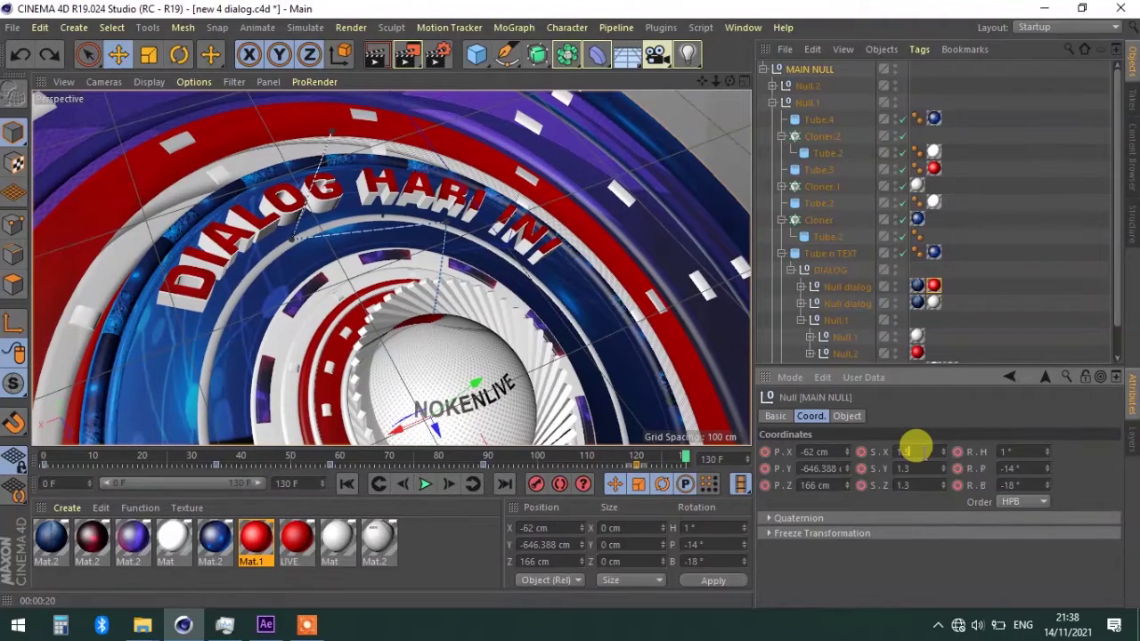
pyautogui.press('Tab')
pyautogui.write('1.5')
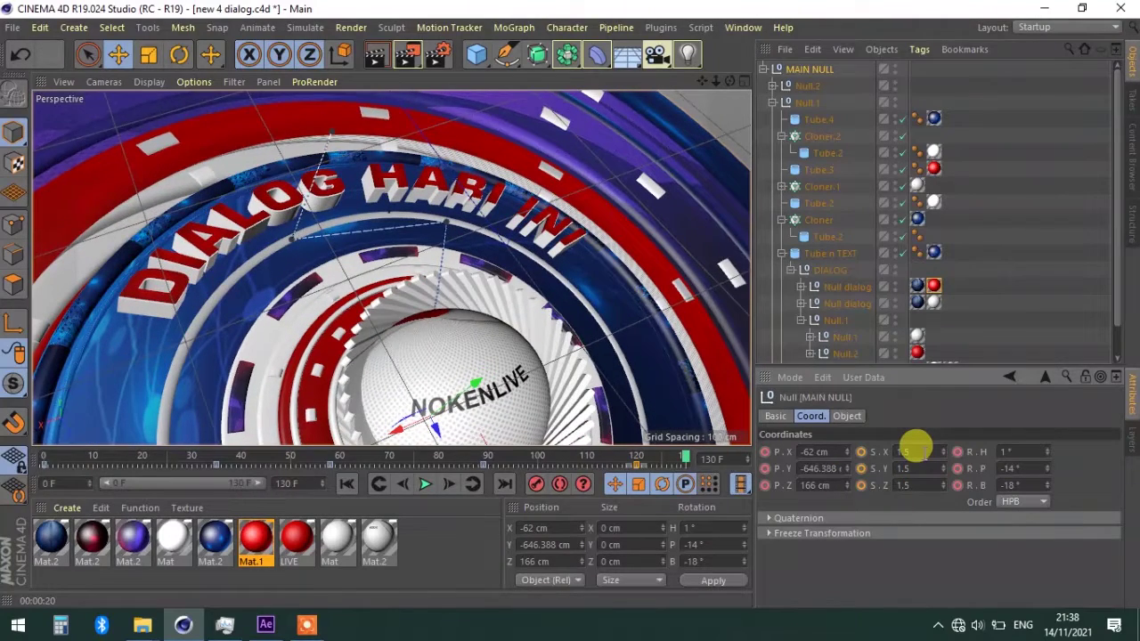
pyautogui.press('Return')
pyautogui.rightClick(862, 456)
pyautogui.click(944, 308)
# Save the project and preview the scale animation in the Render View
pyautogui.moveTo(627, 456); pyautogui.dragTo(737, 456)
pyautogui.hotkey('ctrl', 's')
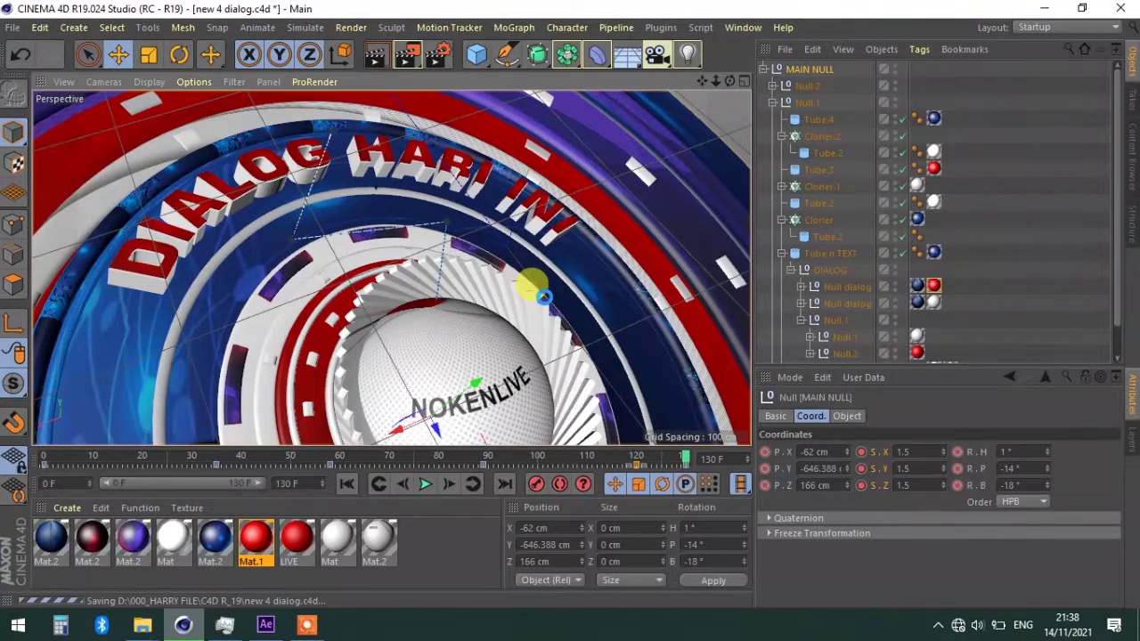
pyautogui.click(372, 55)
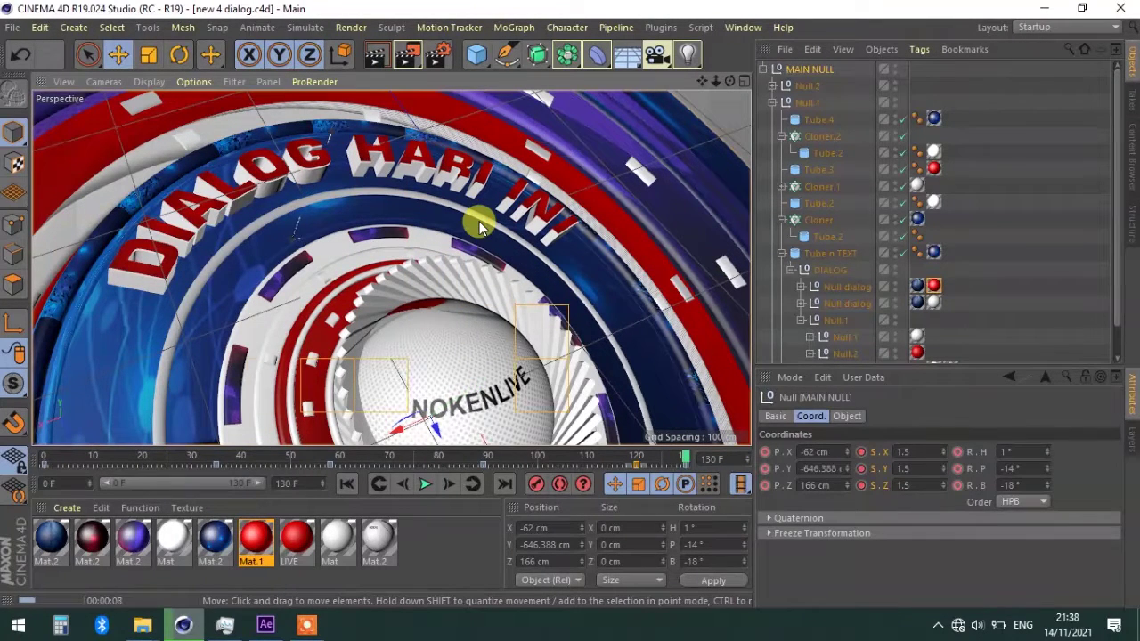
pyautogui.press('Escape')
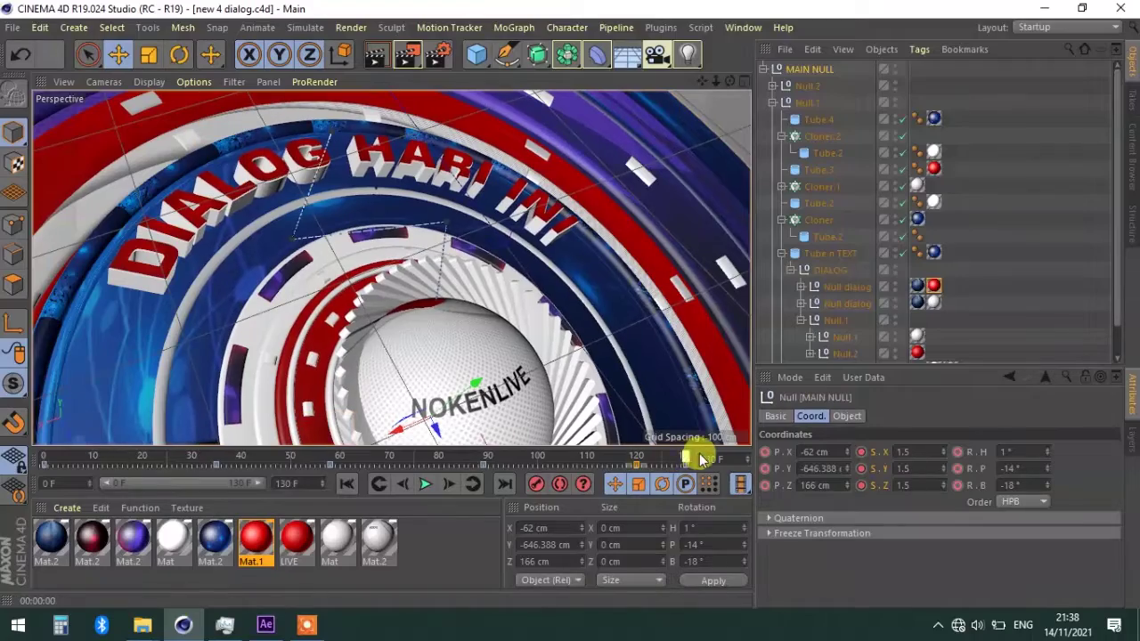
pyautogui.moveTo(645, 459); pyautogui.dragTo(636, 465)
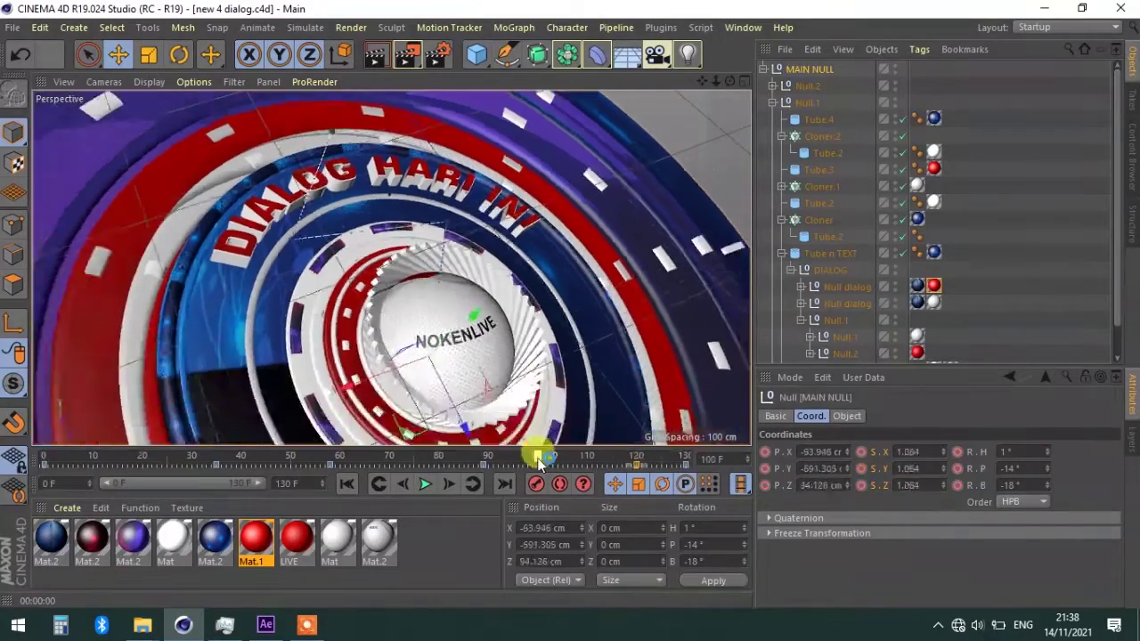
# At the final frame, shift MAIN NULL lower and sideways with more tilt, then preview the pose
pyautogui.hotkey('shift', 'g')
pyautogui.moveTo(1047, 468)
pyautogui.mouseDown()
pyautogui.moveTo(1047, 486)
pyautogui.moveTo(1047, 471)
pyautogui.mouseUp()
pyautogui.moveTo(846, 469); pyautogui.dragTo(841, 440)
pyautogui.moveTo(1047, 451)
pyautogui.mouseDown()
pyautogui.moveTo(1047, 481)
pyautogui.moveTo(1047, 456)
pyautogui.mouseUp()
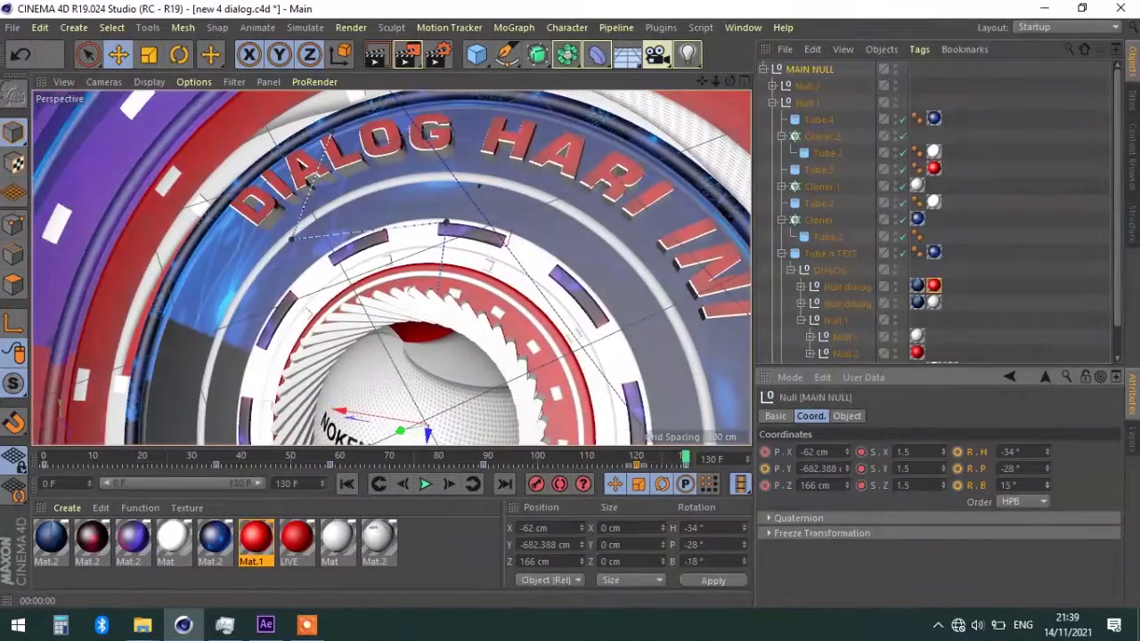
pyautogui.moveTo(846, 451)
pyautogui.mouseDown()
pyautogui.moveTo(846, 418)
pyautogui.moveTo(846, 471)
pyautogui.mouseUp()
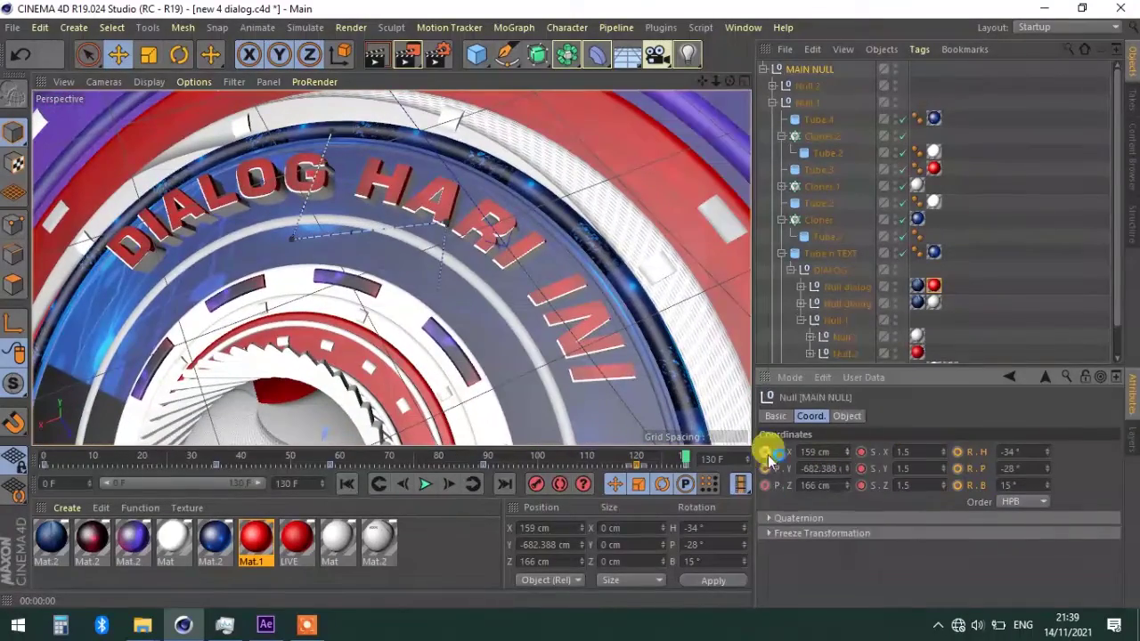
pyautogui.rightClick(978, 322)
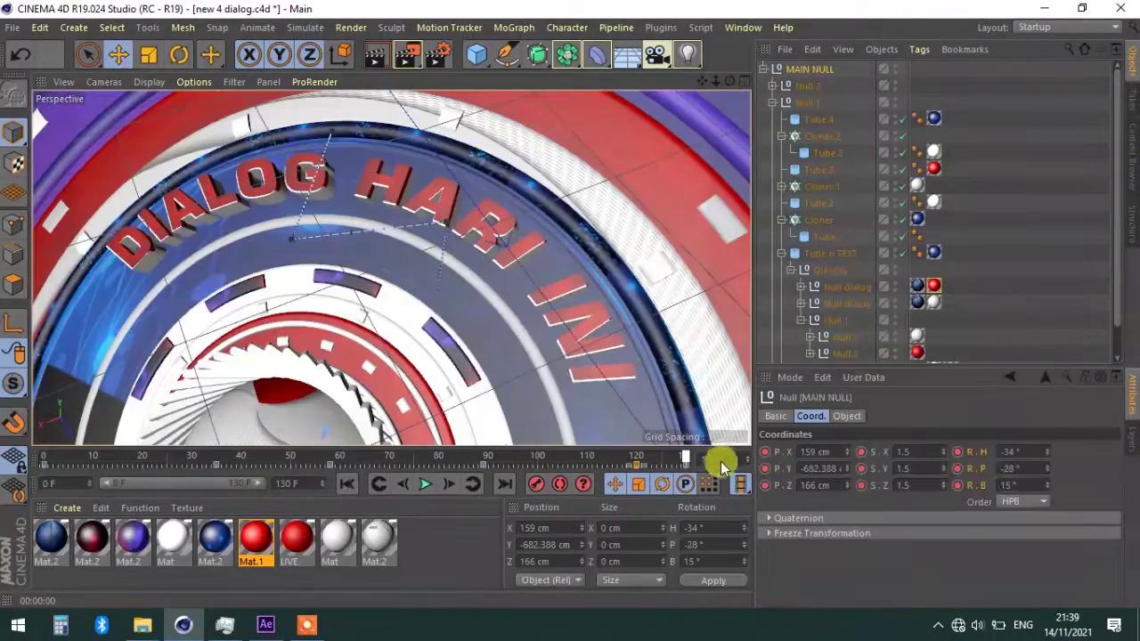
pyautogui.hotkey('ctrl', 'r')
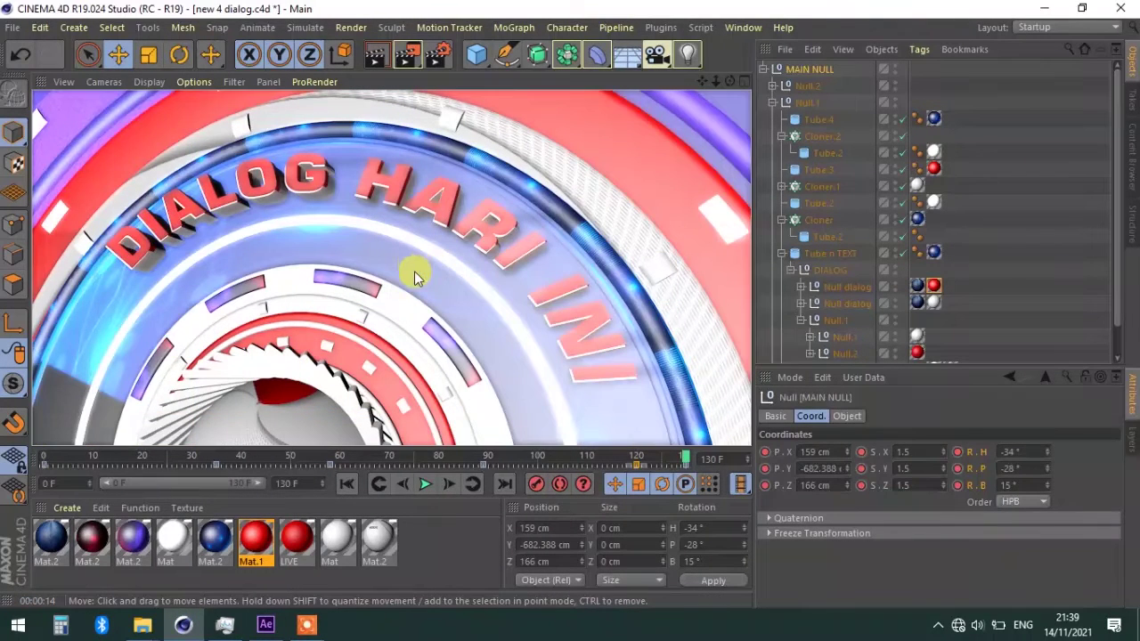
# Rotate MAIN NULL to H -37°, P -32°, B 34°, keyframe the rotation, and play the animation
pyautogui.moveTo(1046, 451)
pyautogui.mouseDown()
pyautogui.moveTo(1048, 488)
pyautogui.moveTo(1069, 485)
pyautogui.mouseUp()
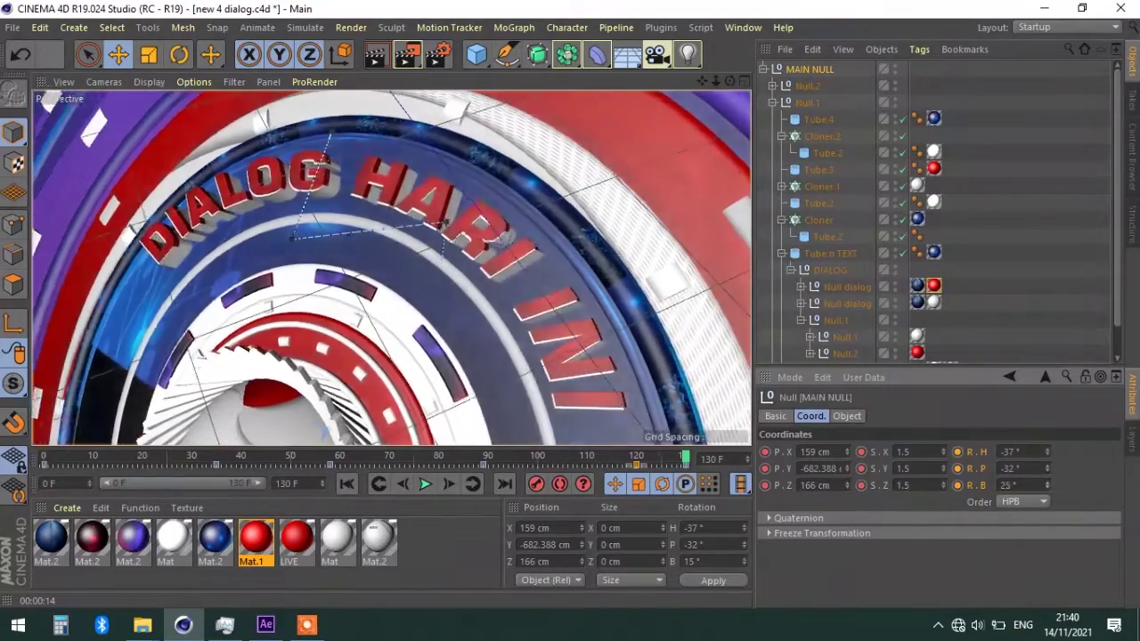
pyautogui.rightClick(971, 466)
pyautogui.click(1013, 318)
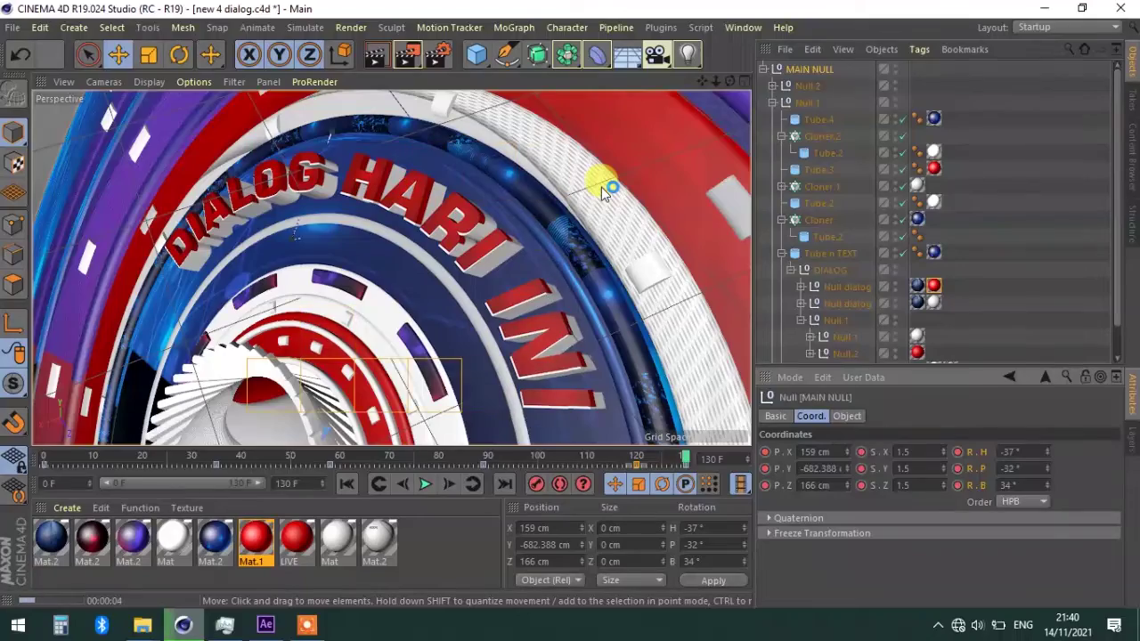
pyautogui.click(456, 457)
pyautogui.click(426, 483)
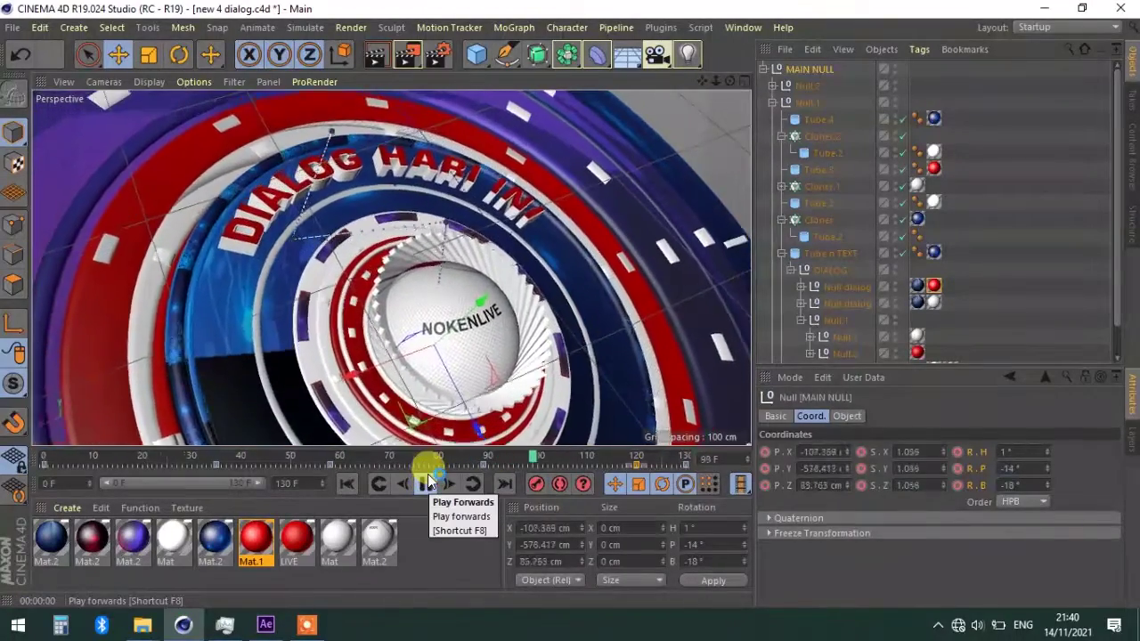